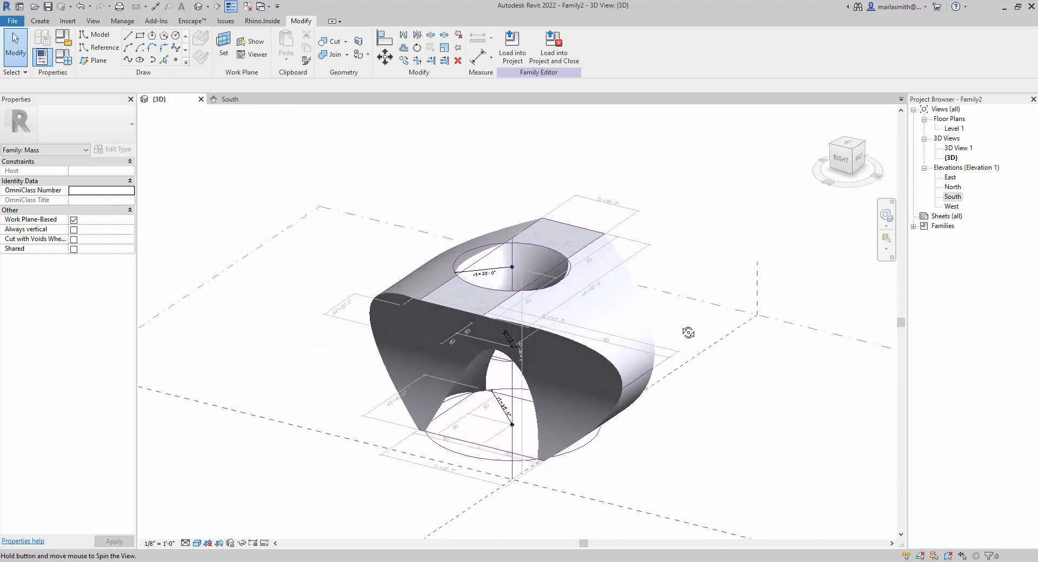
Set the r3 radius to 5' in the family types of the mass and apply it to the model.
middle_click_drag(421, 492, 427, 461, "shift")
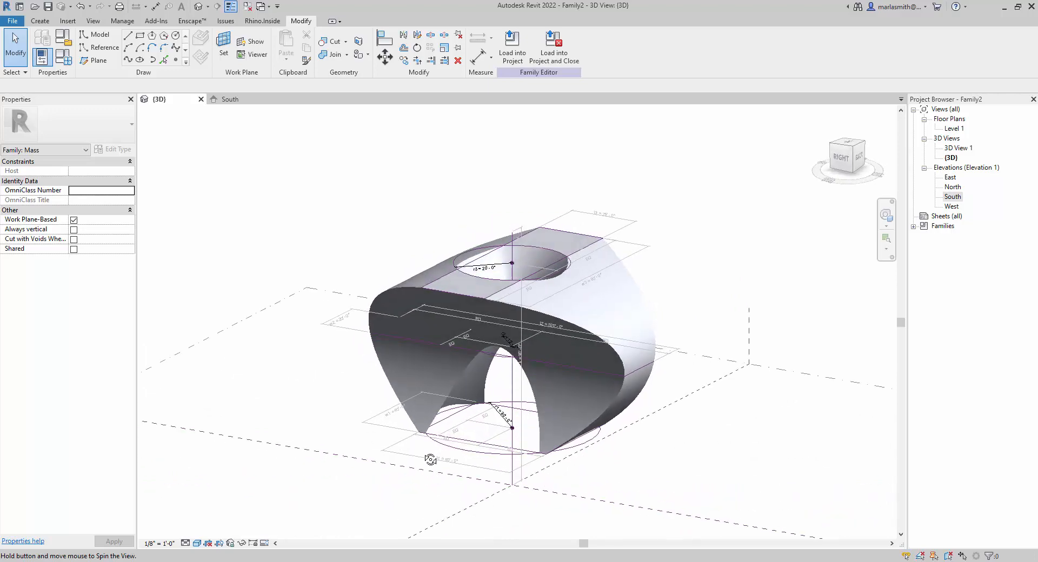
scroll(449, 442, "up", 3)
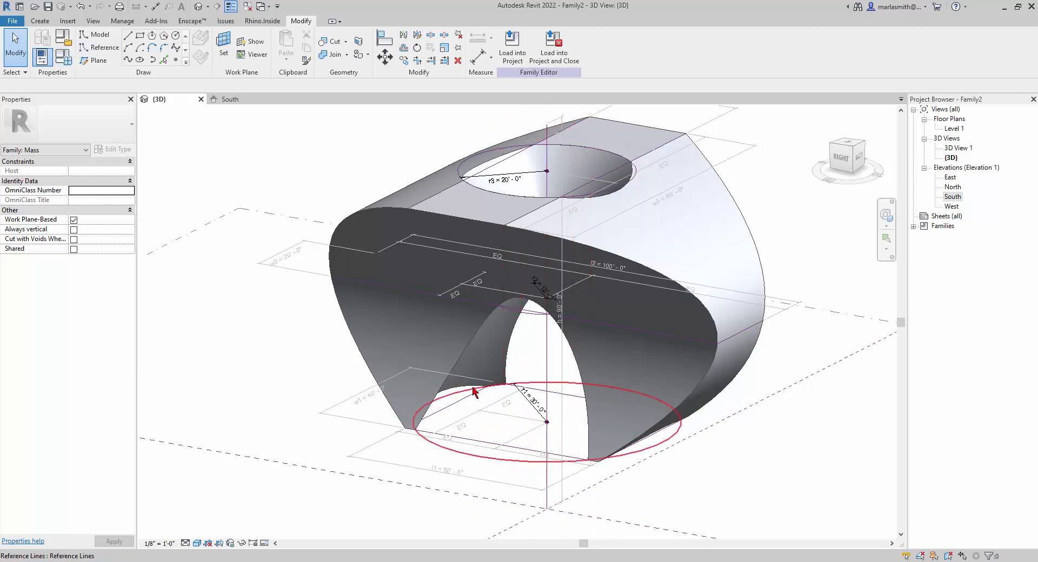
left_click(64, 57)
left_click_drag(187, 129, 190, 88)
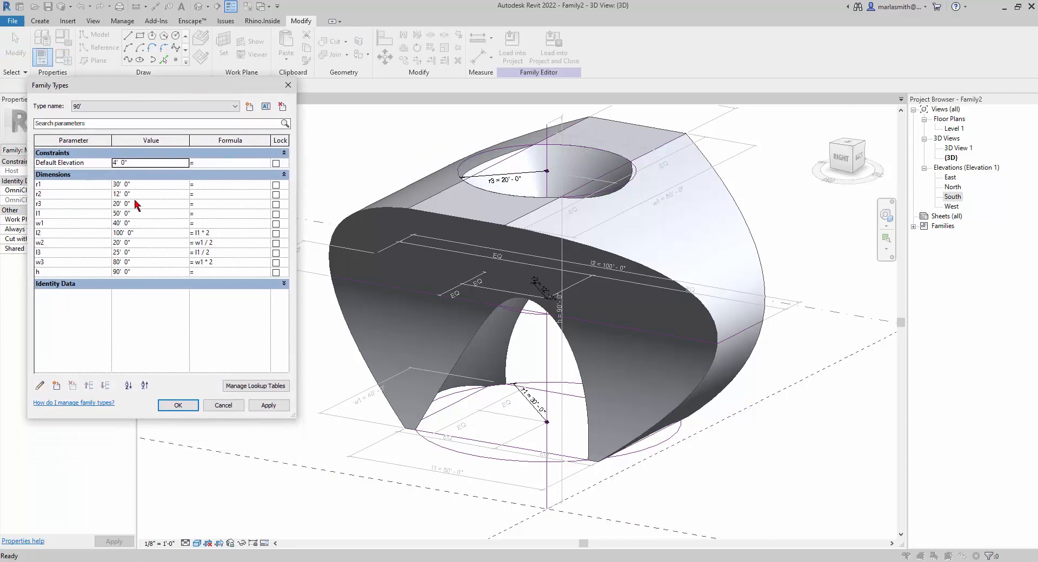
left_click(152, 203)
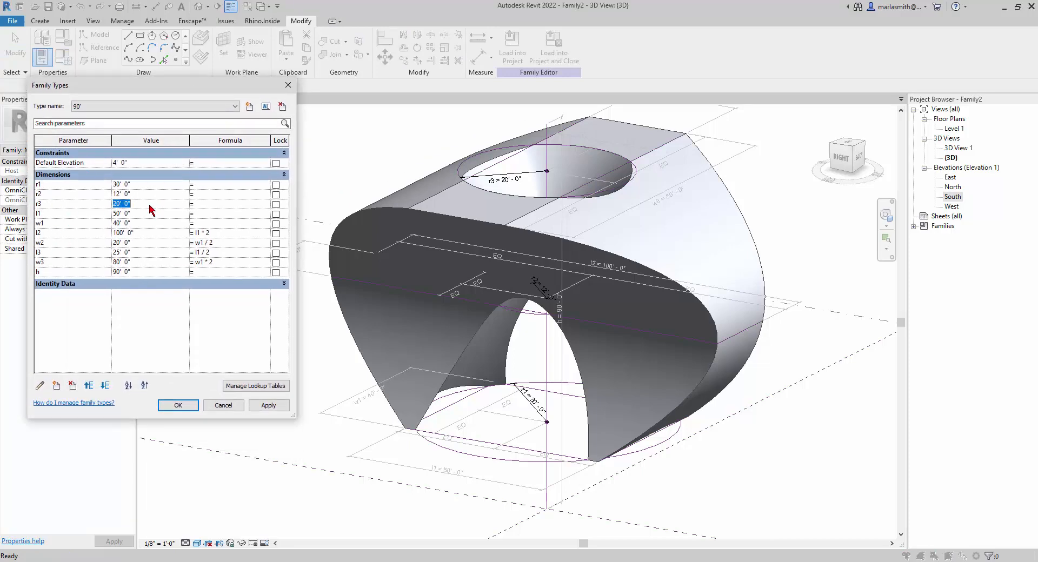
type("5")
left_click(275, 410)
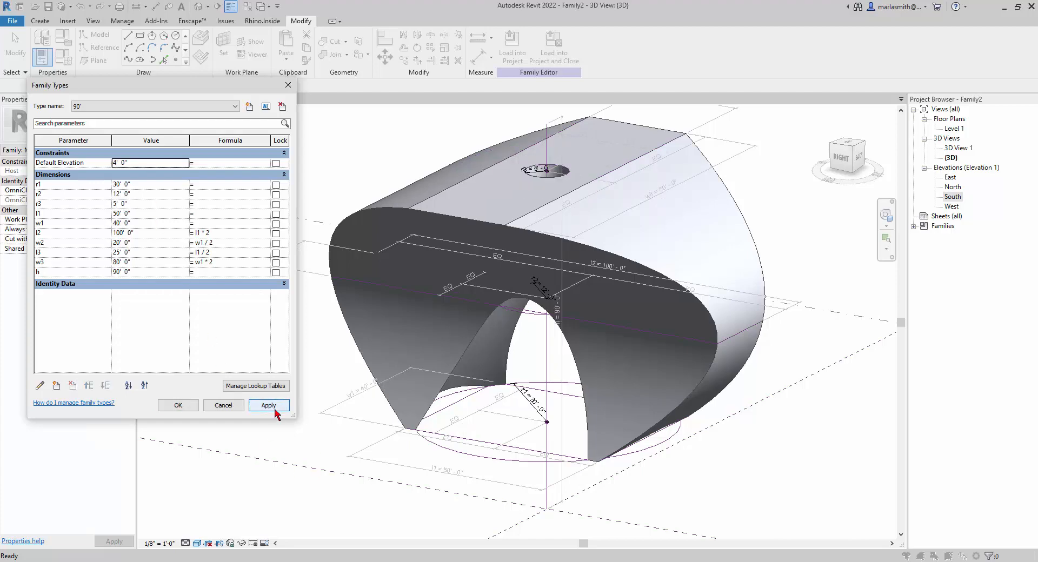
Set the r1 radius to 5', apply it and close the family types.
left_click(143, 186)
type("5")
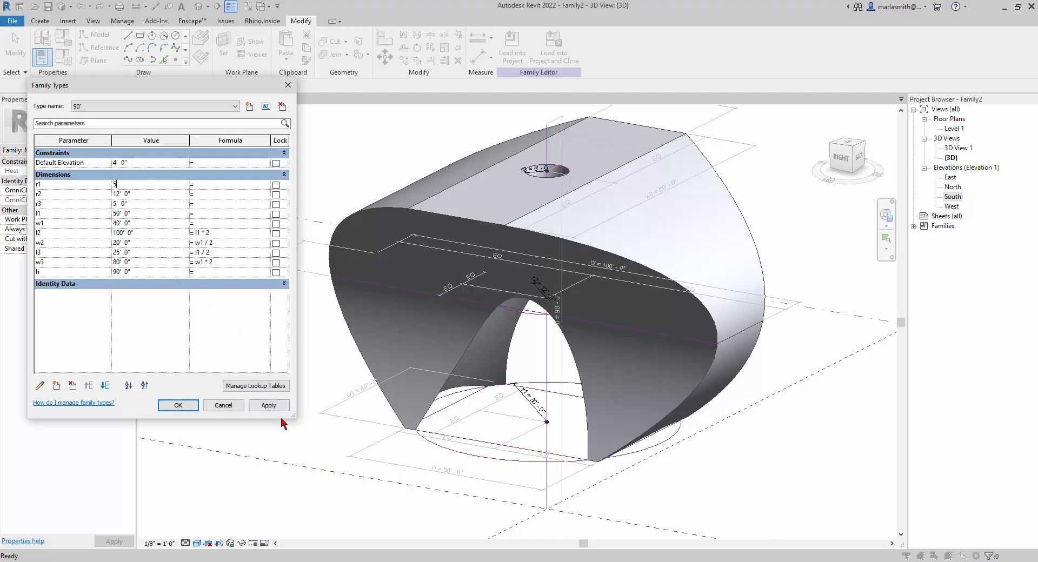
left_click(269, 405)
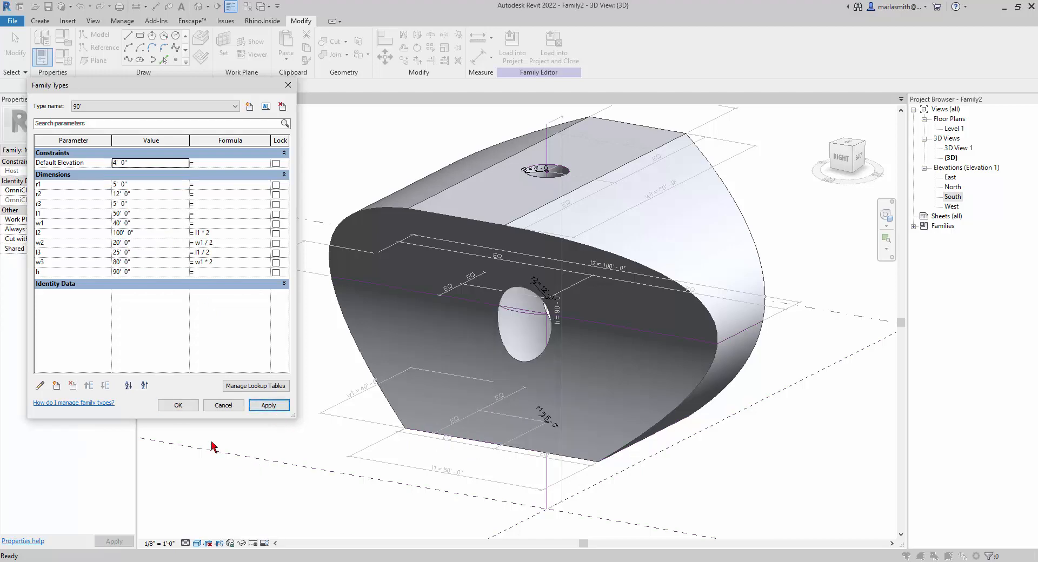
left_click(180, 409)
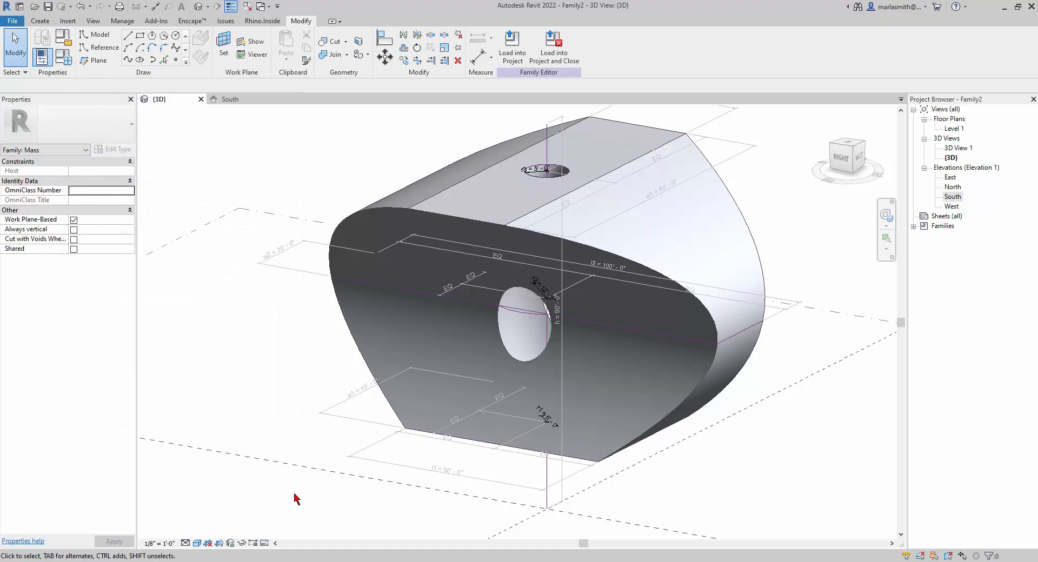
Display the model in Wireframe and select the reference point at the centre of the lowest circle.
middle_click_drag(296, 499, 593, 436, "shift")
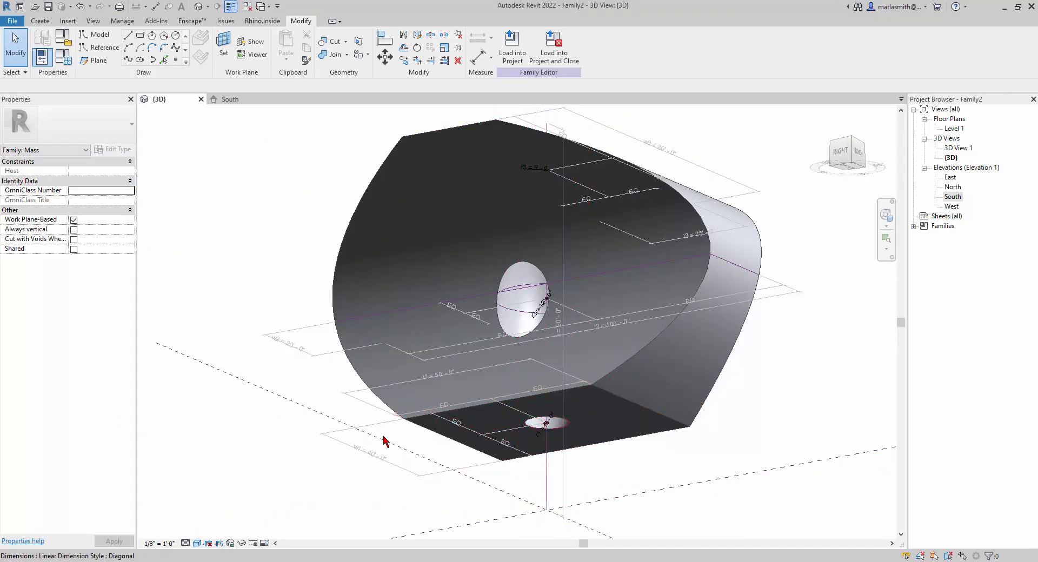
middle_click_drag(334, 394, 435, 451, "shift")
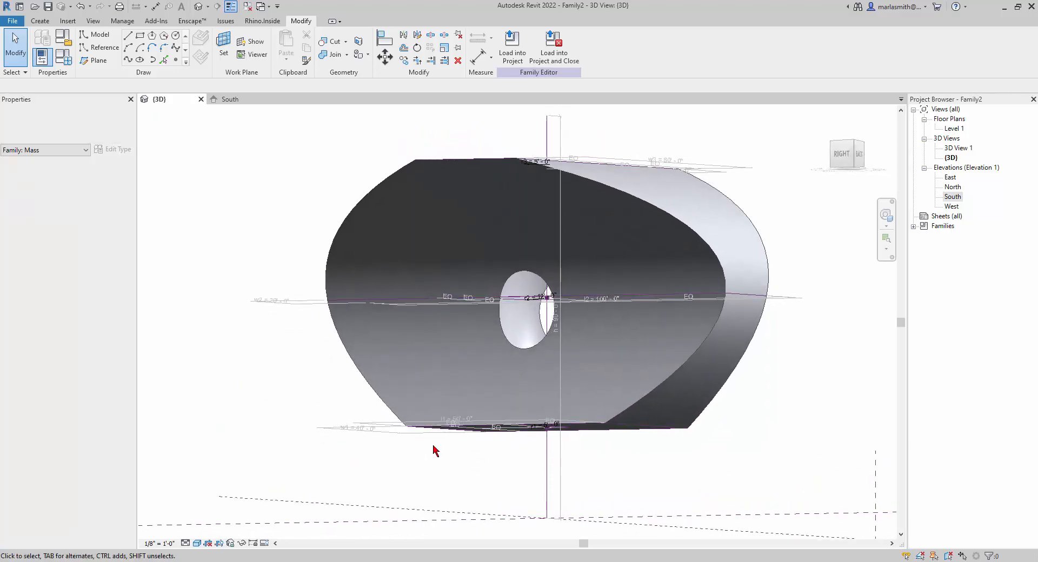
scroll(547, 443, "up", 3)
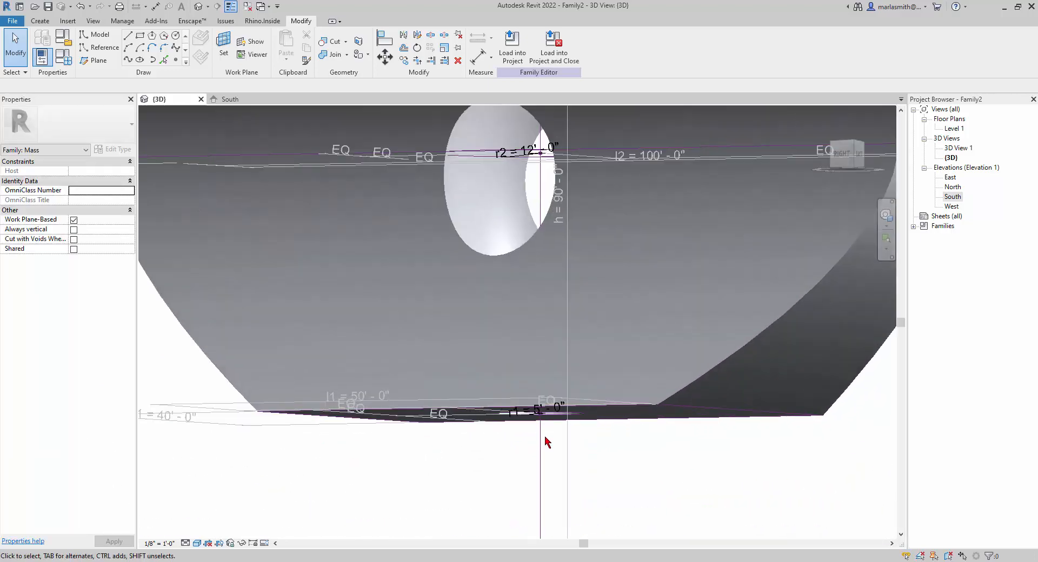
scroll(548, 442, "up", 2)
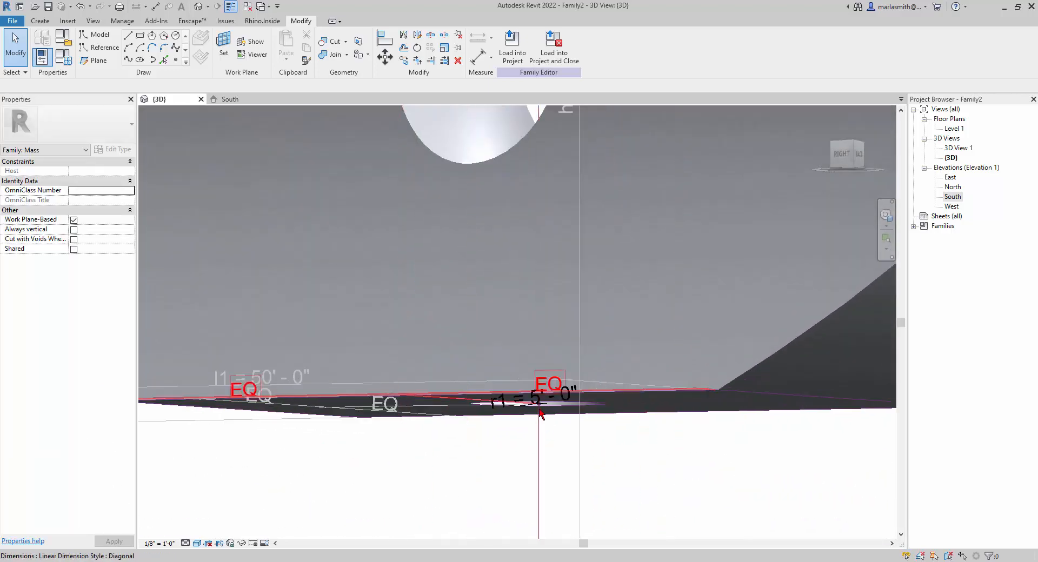
left_click(198, 544)
left_click(259, 488)
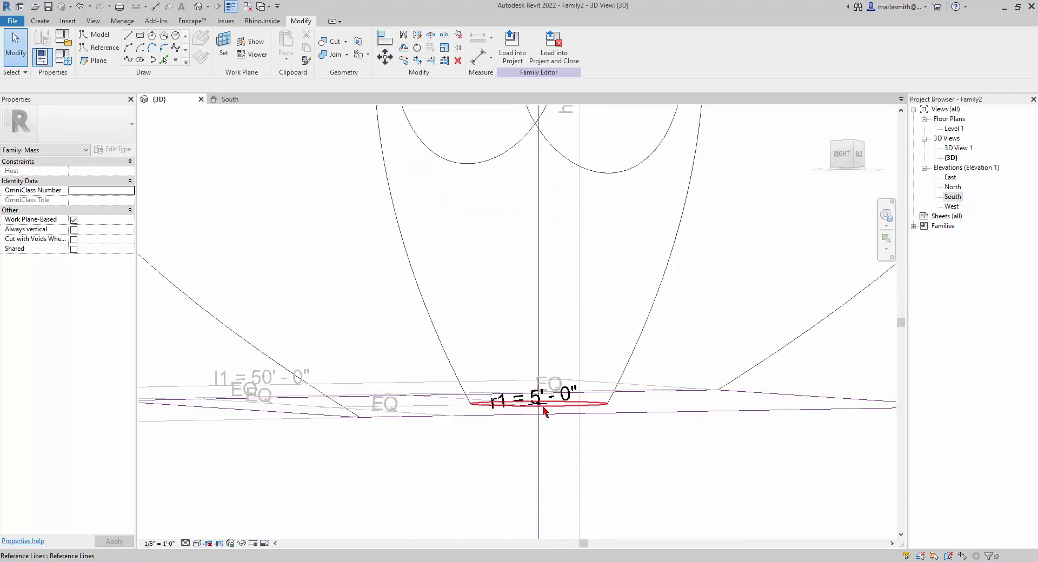
middle_click_drag(543, 411, 541, 398, "shift")
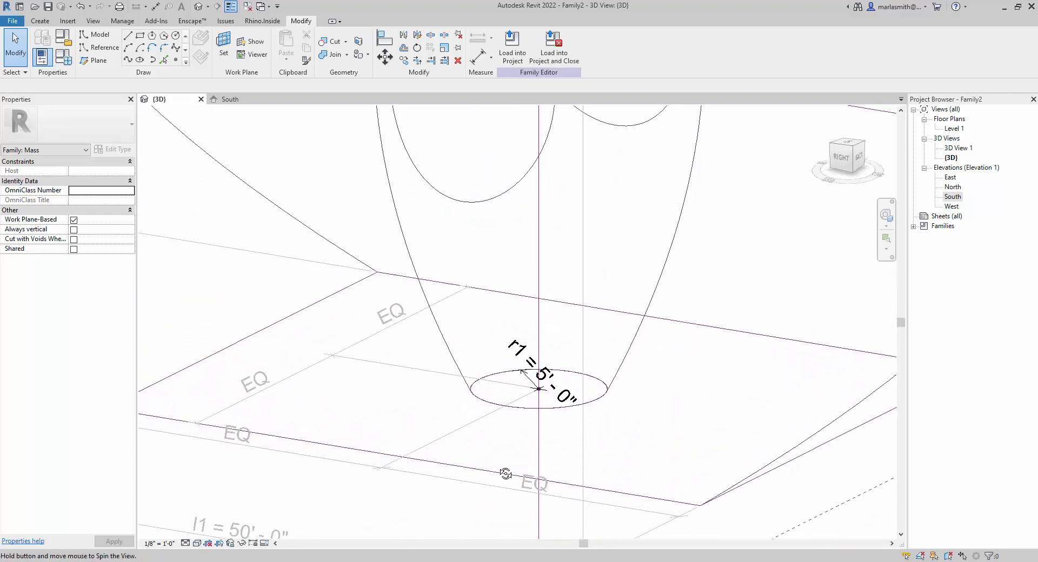
left_click(539, 391)
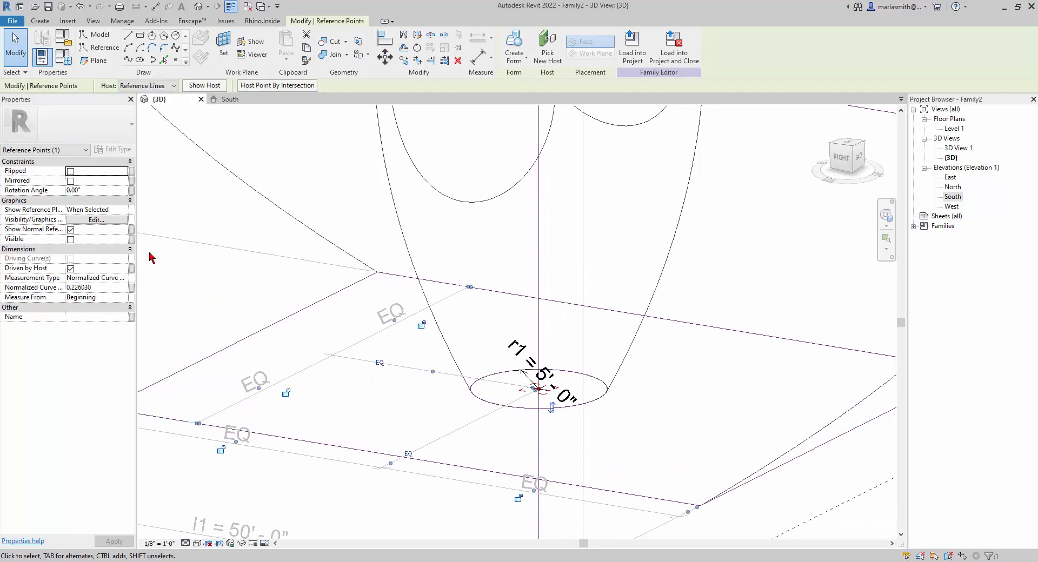
Try the base point's normalized curve parameter at 0 and 0.25, and set it to 0.15.
scroll(424, 382, "down", 5)
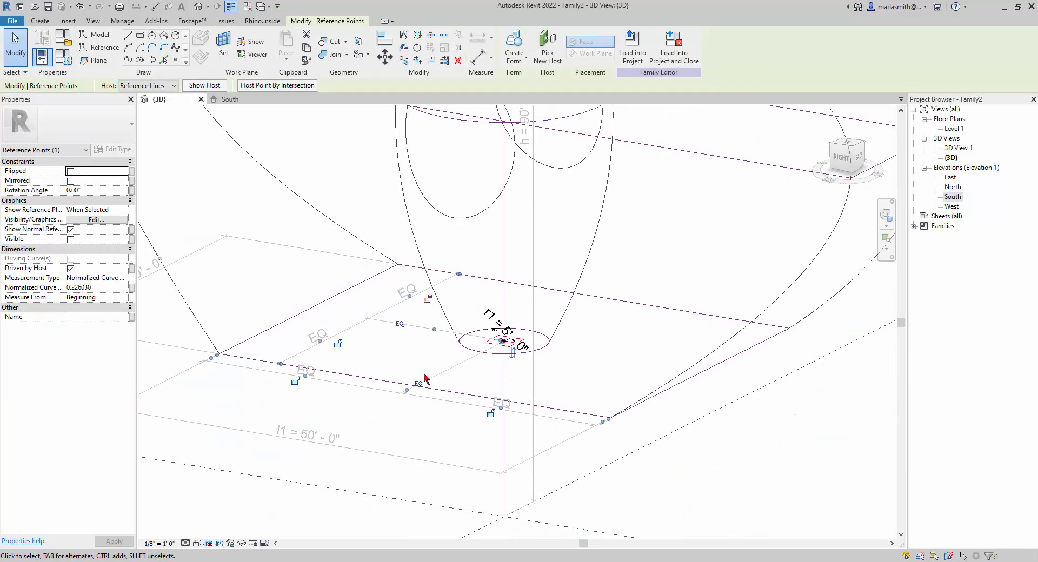
left_click(110, 290)
type("0000")
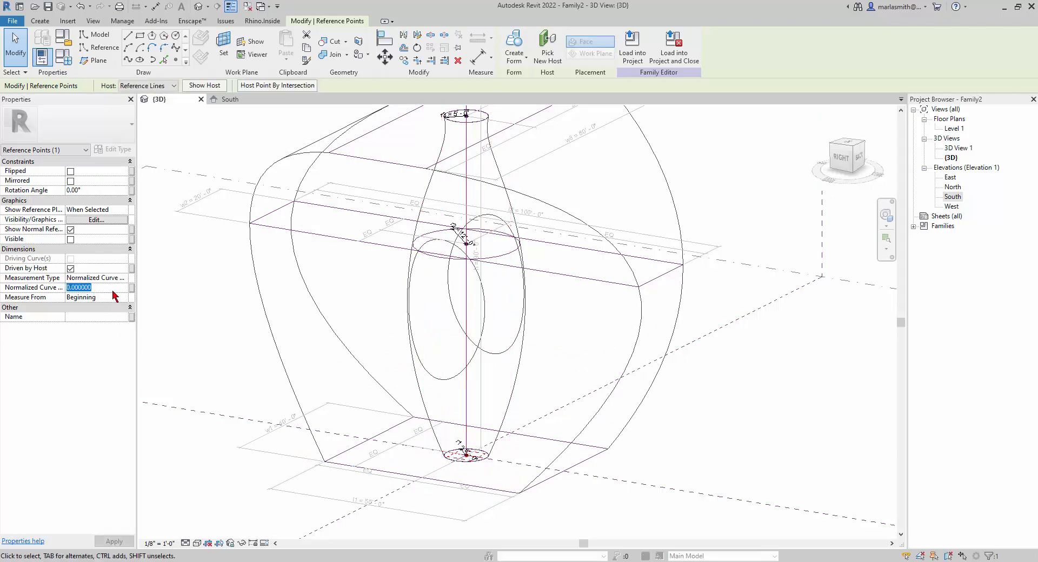
type(".")
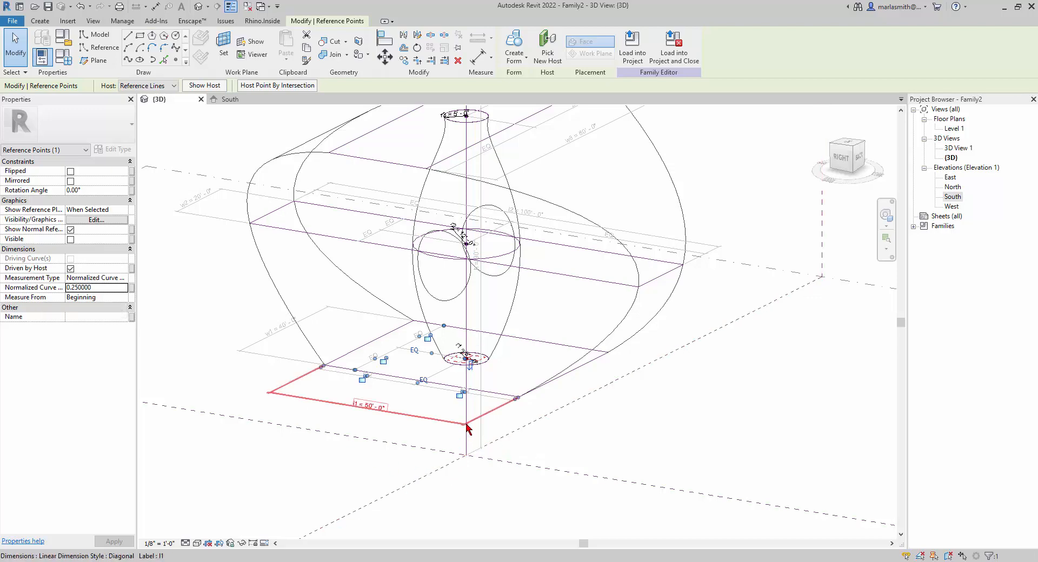
left_click(108, 291)
type(".1")
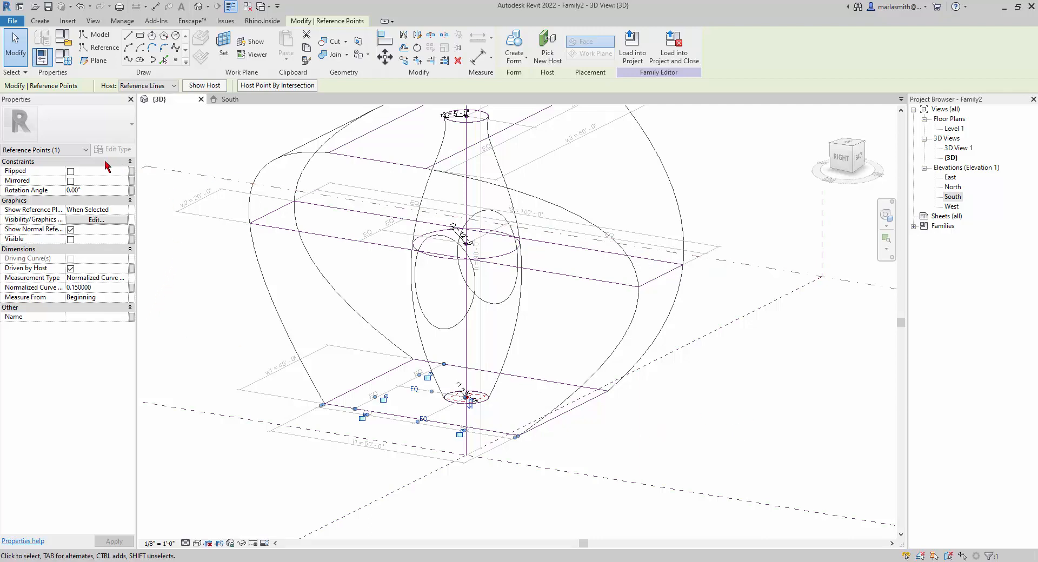
Set the base reference point's rotation angle to 25° and display the model in Shaded style.
left_click(96, 191)
double_click(87, 190)
type("25")
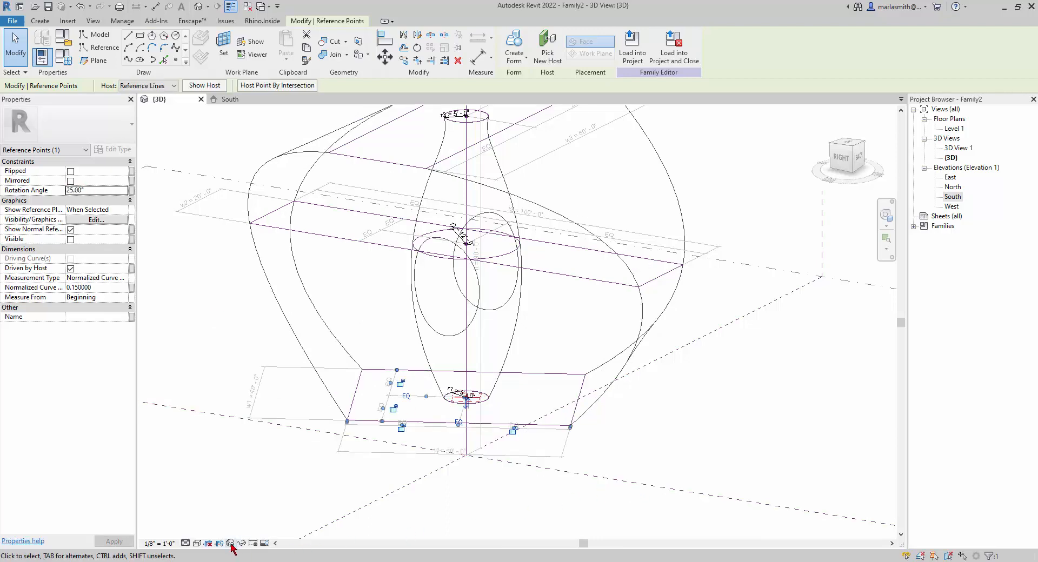
left_click(197, 543)
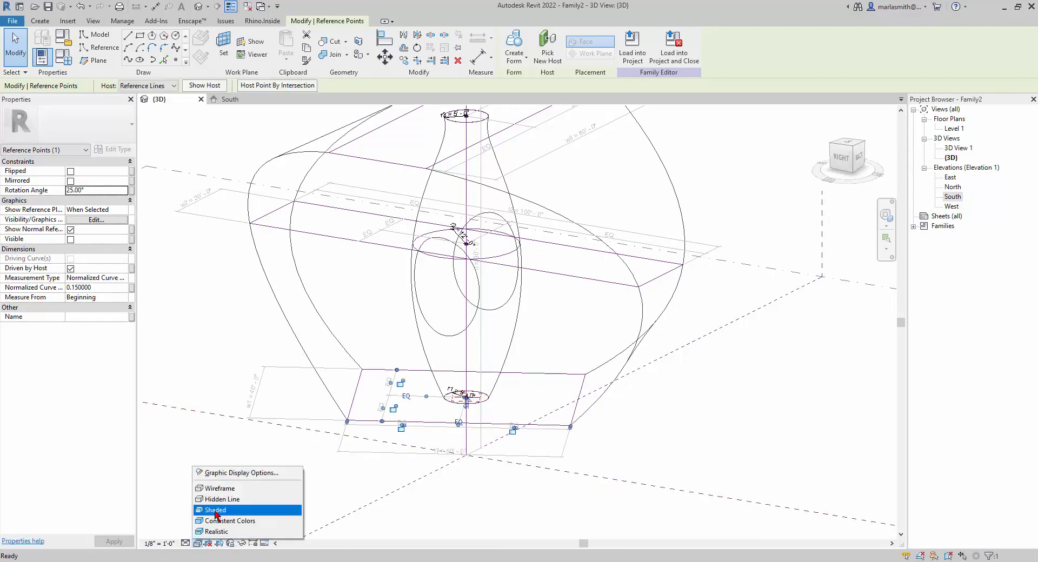
left_click(216, 512)
scroll(376, 388, "down", 3)
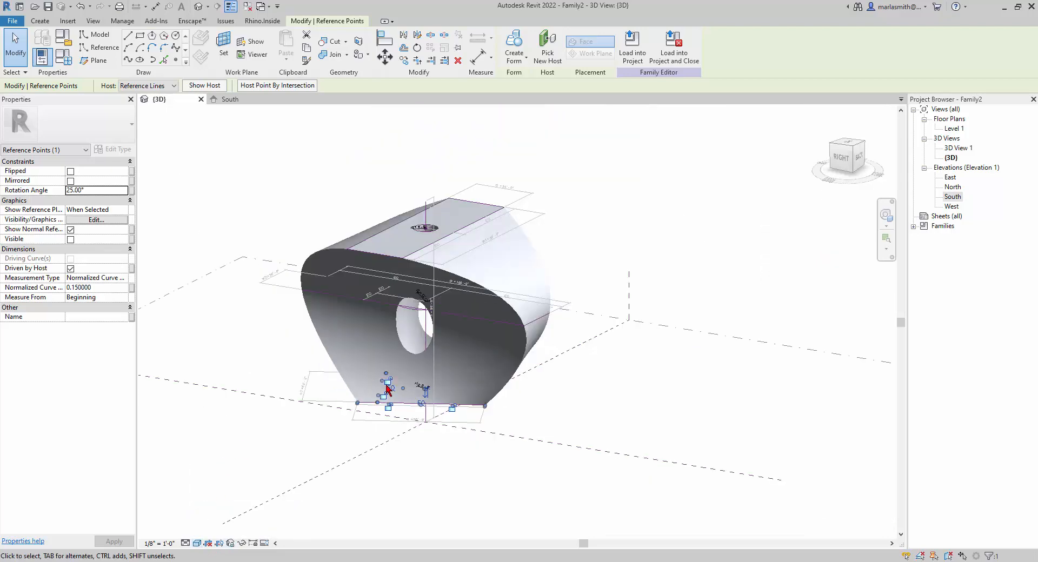
Set the base reference point's rotation angle to 45°.
key("Return")
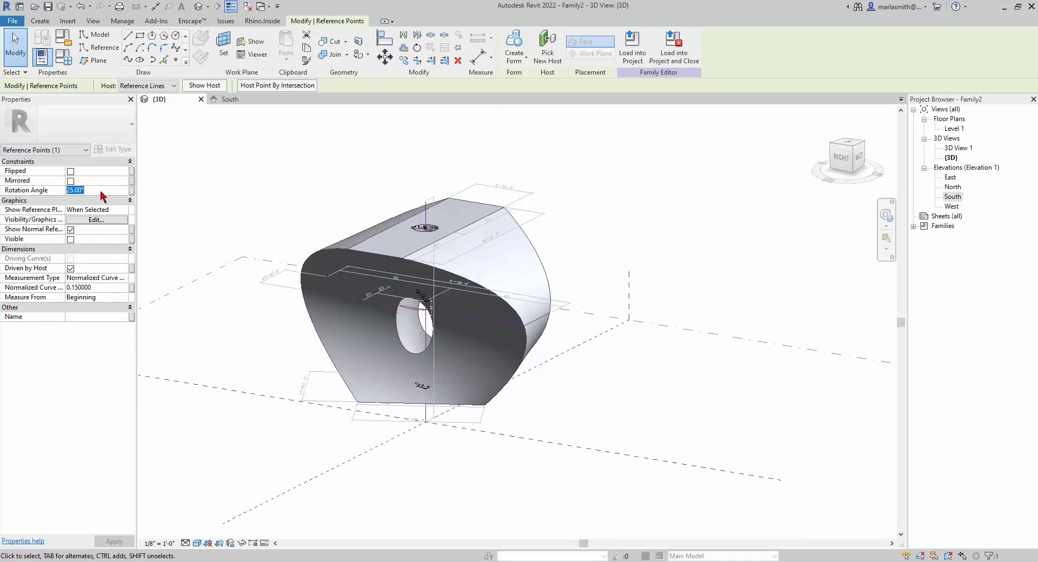
type("45")
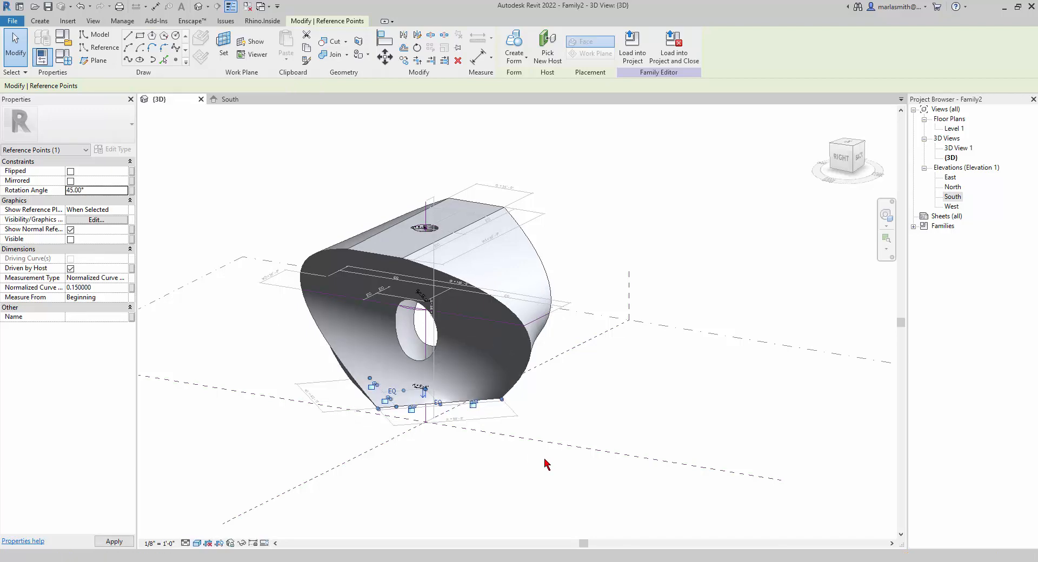
mouse_move(496, 475)
middle_mouse_down("shift")
mouse_move(334, 481)
mouse_move(225, 435)
mouse_move(301, 460)
mouse_move(359, 450)
mouse_move(616, 456)
mouse_move(528, 500)
mouse_move(505, 489)
middle_mouse_up("shift")
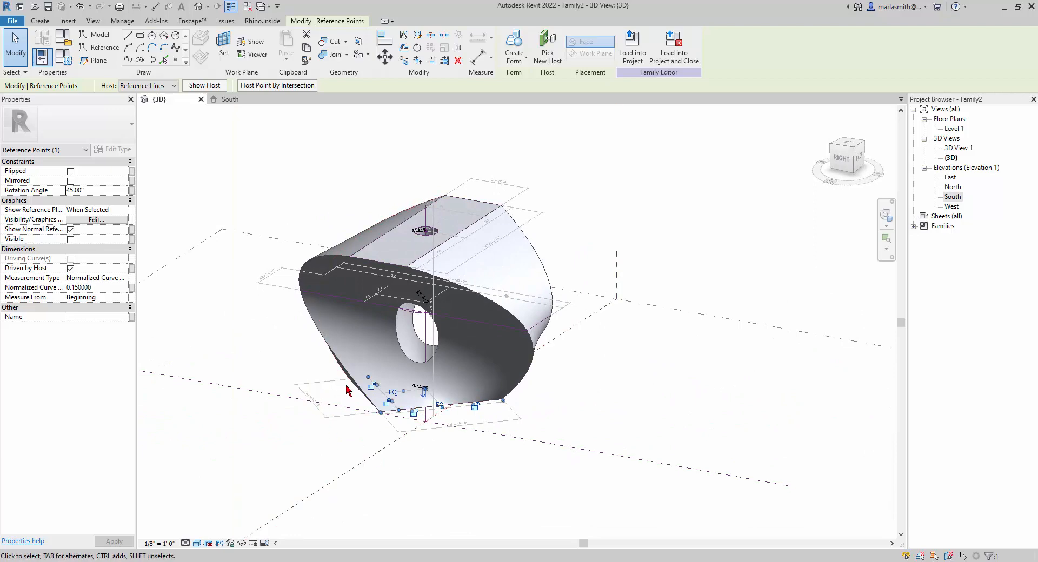
Switch the 3D view back to Wireframe and clear the selection of the base circle's centre point.
left_click(197, 544)
left_click(229, 488)
scroll(463, 385, "up", 4)
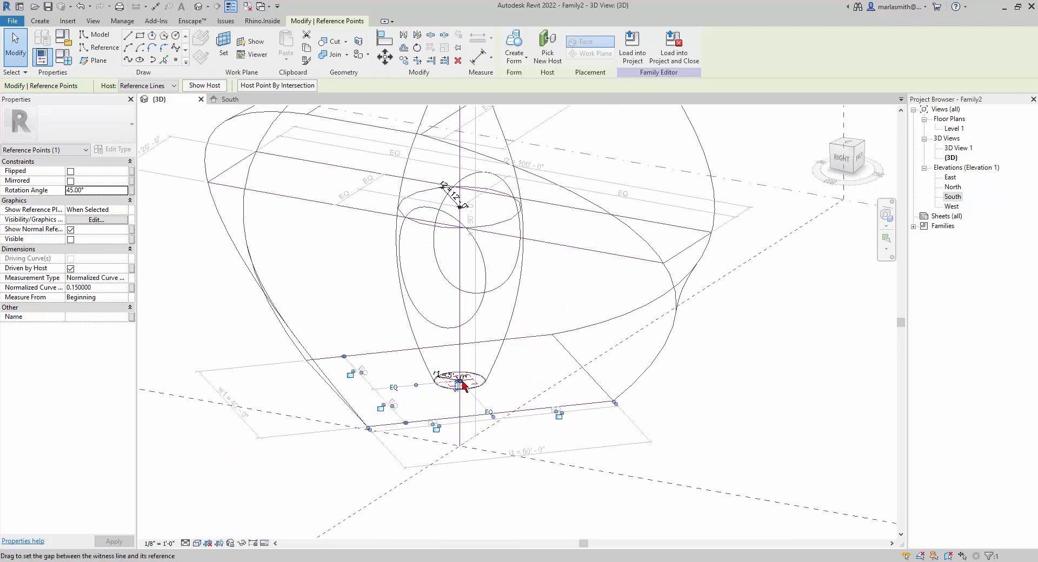
key("Escape")
scroll(464, 379, "up", 3)
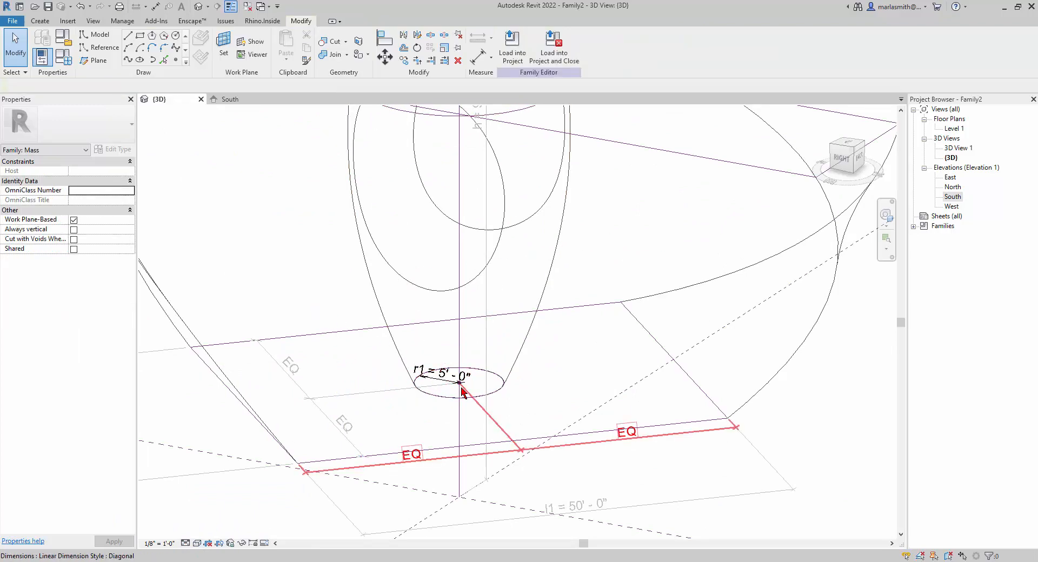
scroll(461, 390, "up", 3)
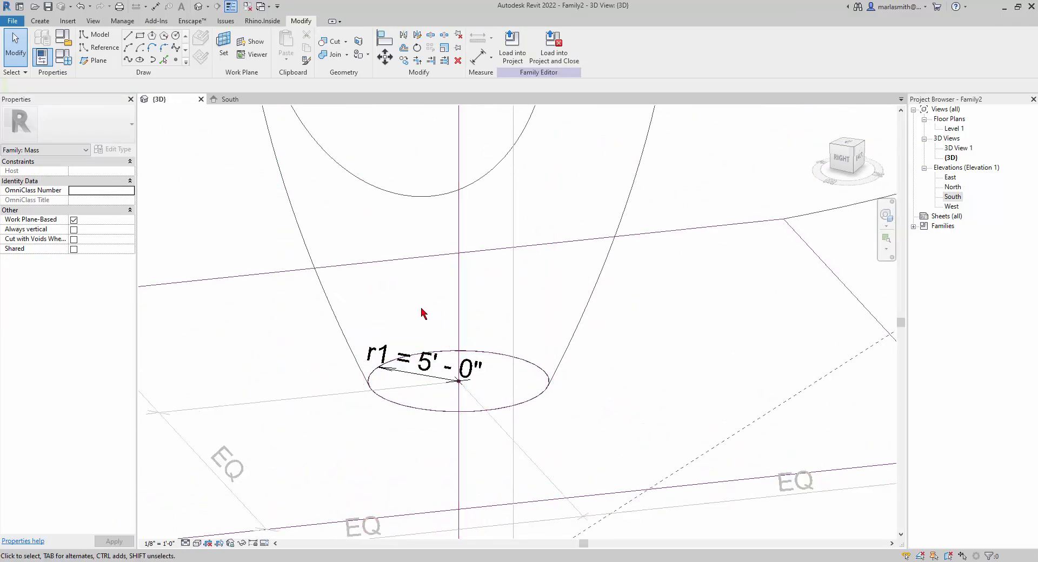
left_click(493, 403)
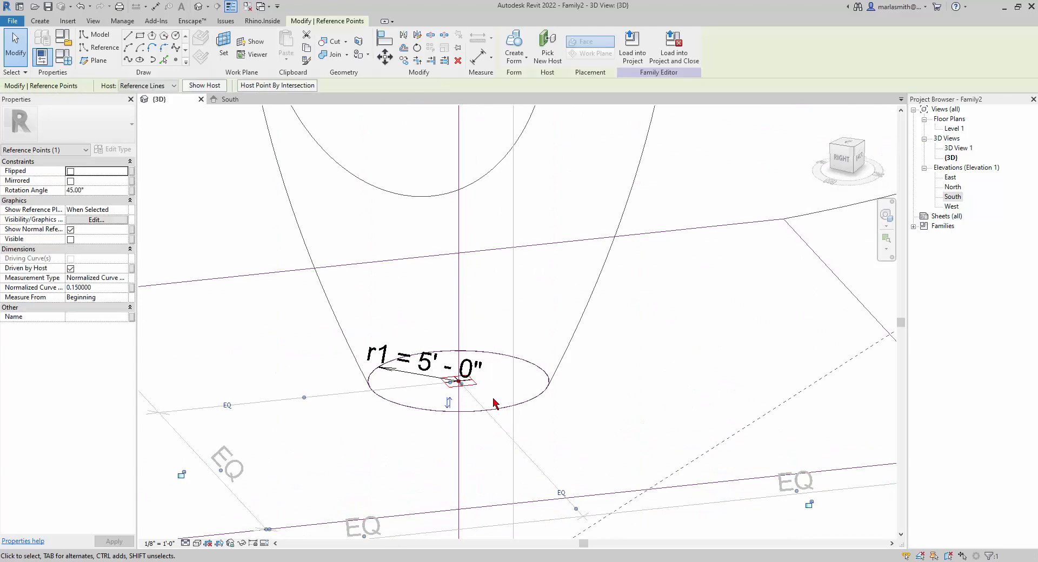
key("Escape")
Select all elements around the base circle and filter the selection to Reference Points only.
left_click_drag(567, 432, 365, 319)
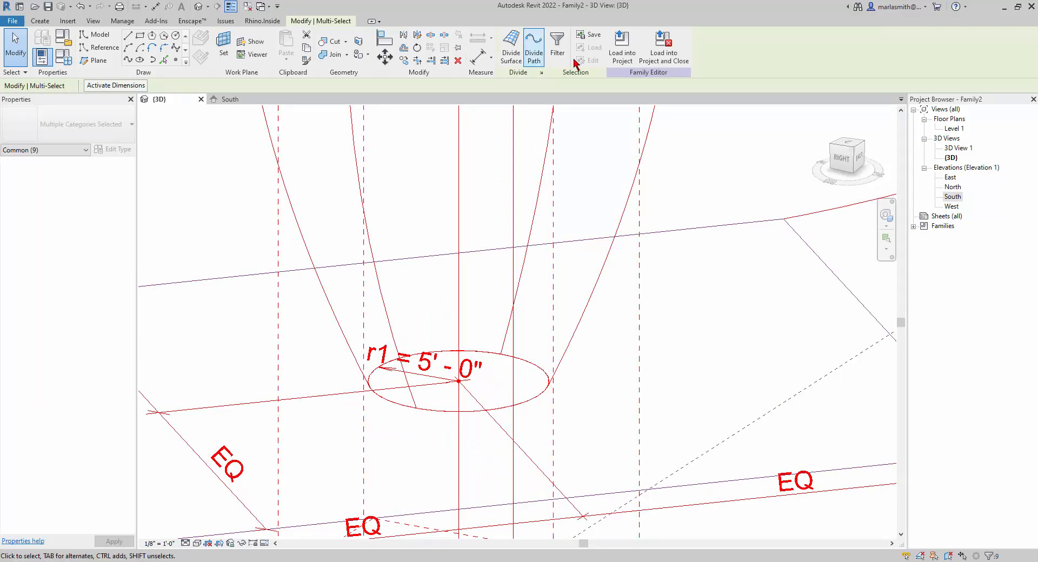
left_click(559, 54)
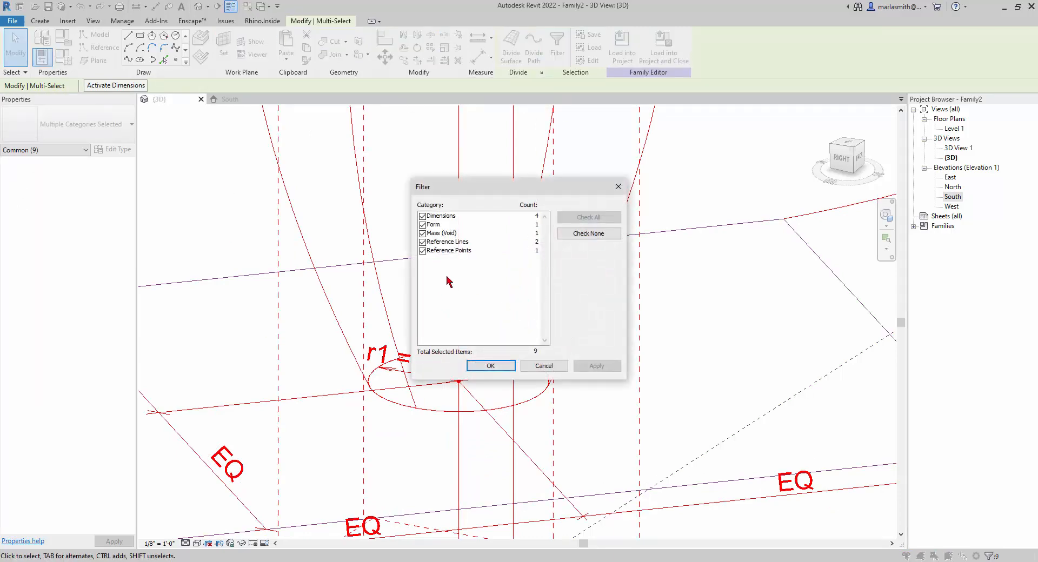
left_click(578, 237)
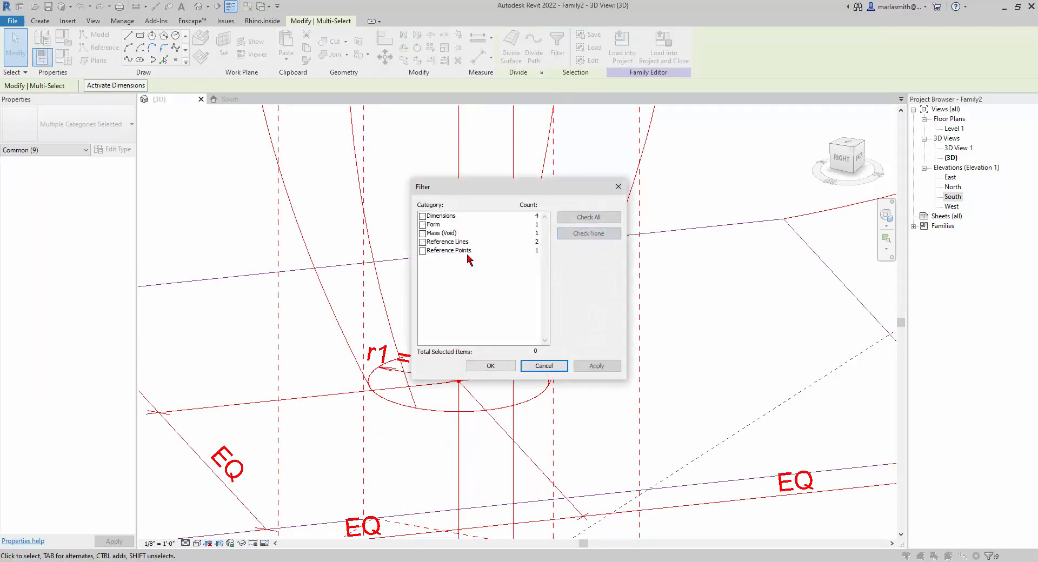
left_click(422, 251)
left_click(489, 367)
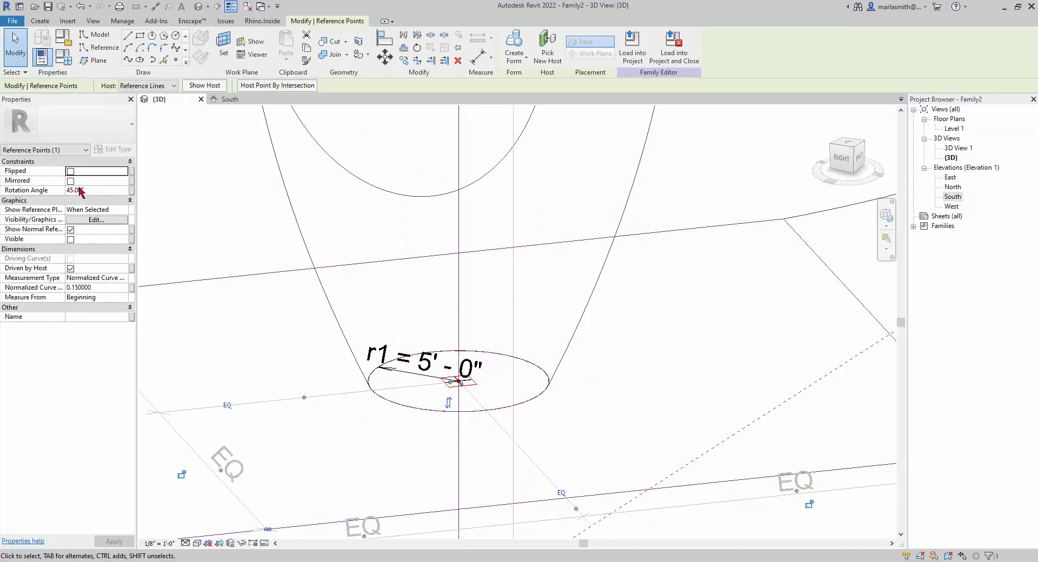
Create a type family parameter named a1 and link it to the base reference point's rotation angle.
left_click(132, 191)
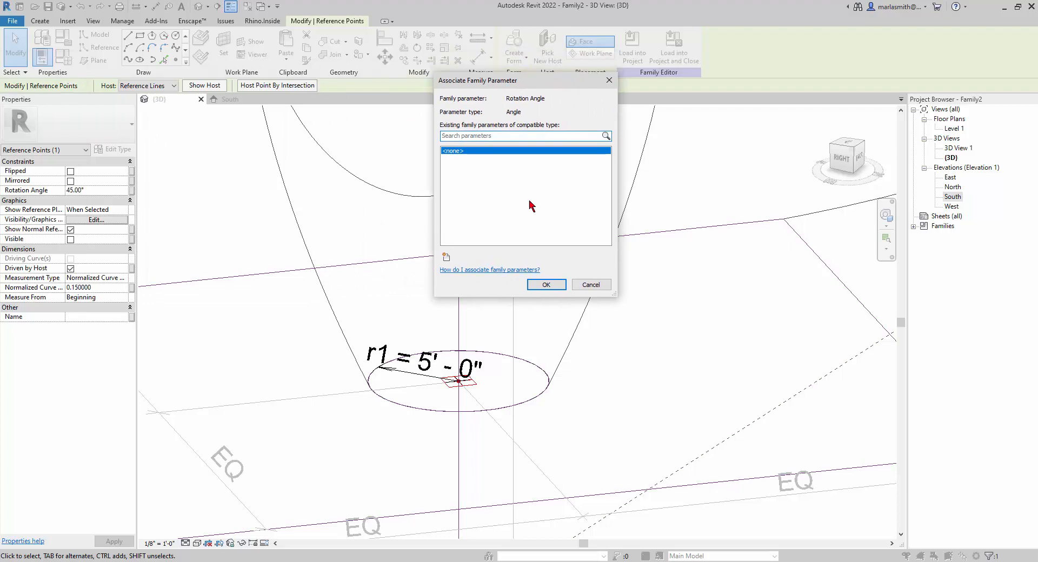
left_click(446, 257)
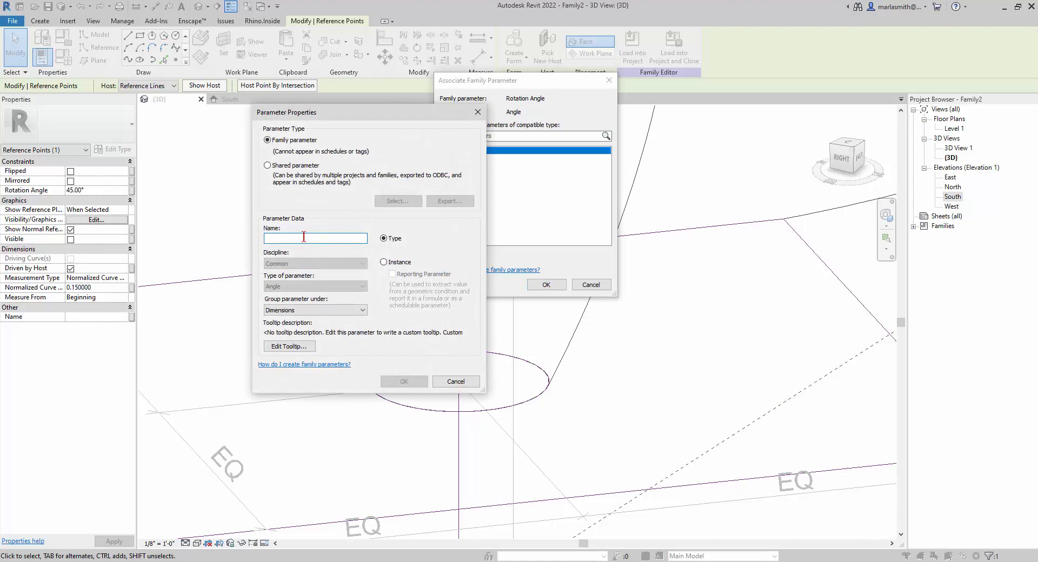
type("a1")
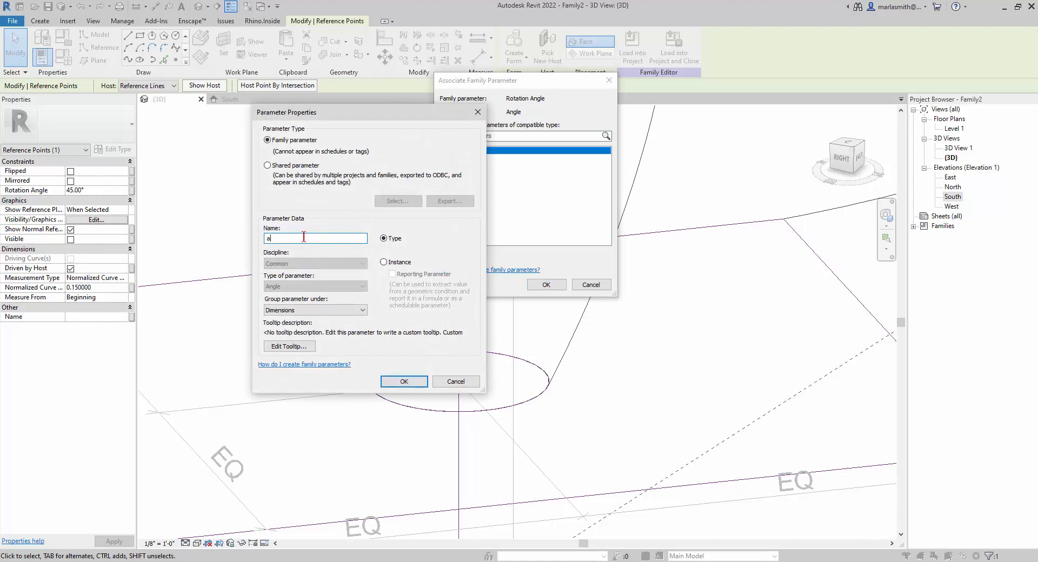
left_click(403, 381)
left_click(547, 285)
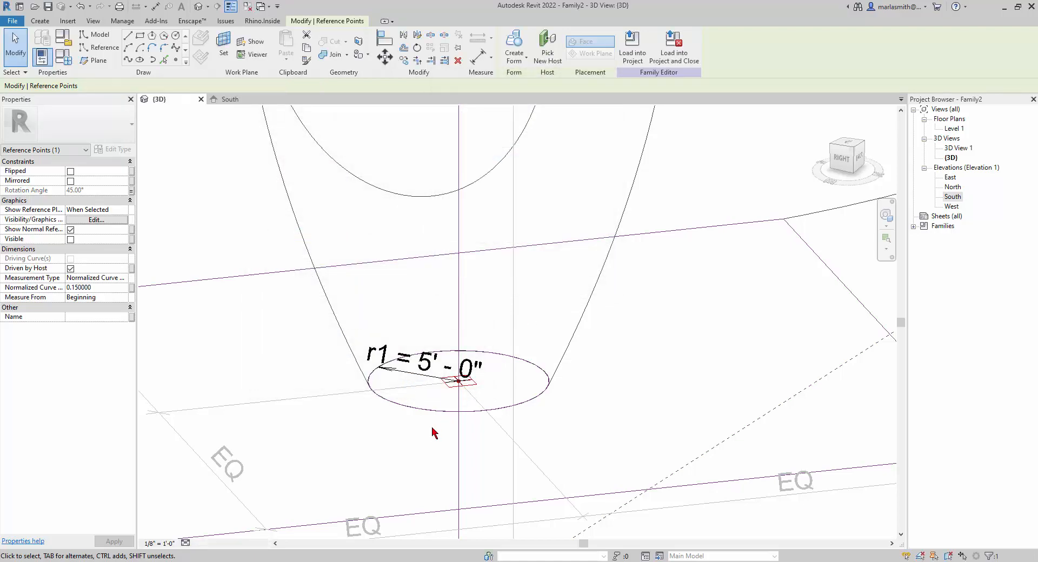
Create a type family parameter named a2 and link it to the rotation angle of the middle circle's centre reference point.
scroll(432, 422, "down", 4)
scroll(449, 206, "up", 3)
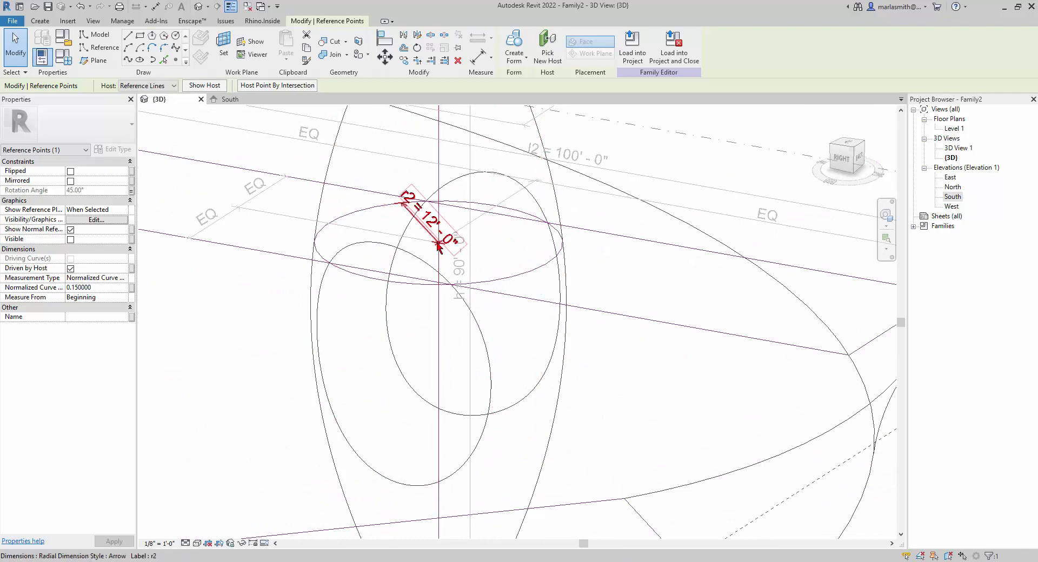
left_click_drag(363, 173, 453, 263)
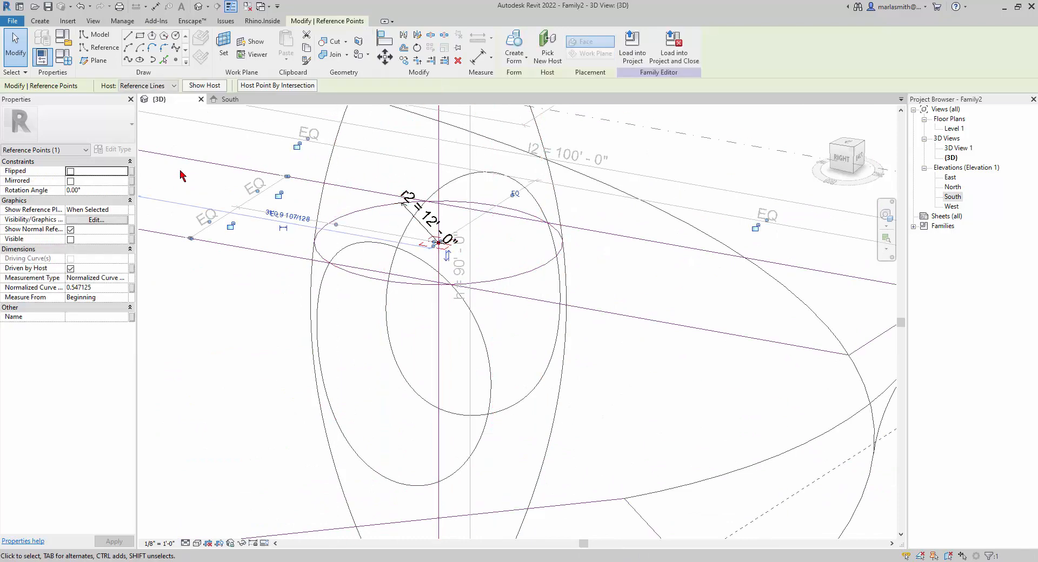
left_click(132, 190)
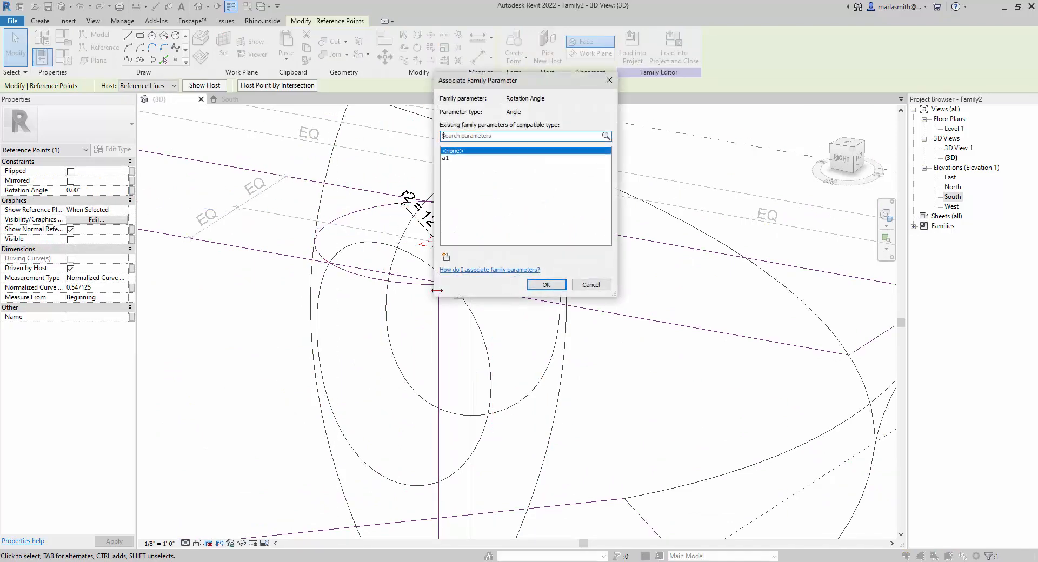
left_click(445, 255)
type("a2")
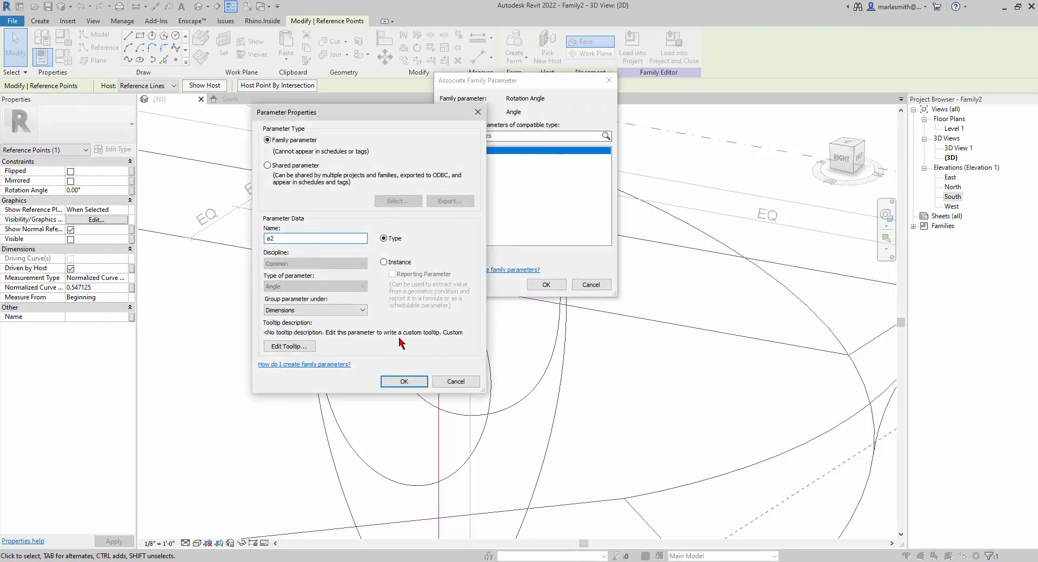
left_click(404, 381)
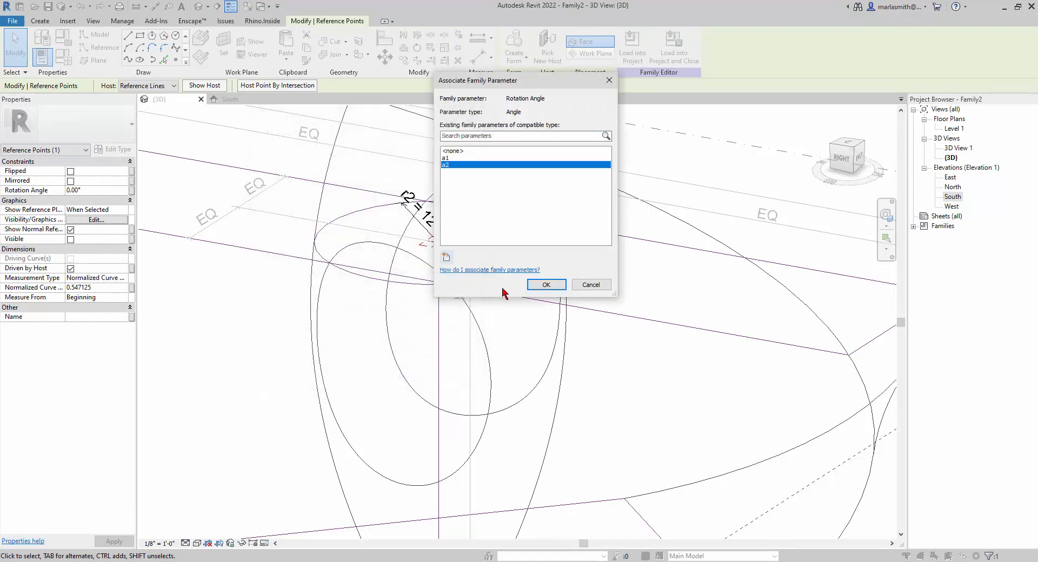
left_click(546, 284)
Create a type family parameter named a3 and link it to the rotation angle of the top circle's centre reference point.
scroll(384, 389, "down", 5)
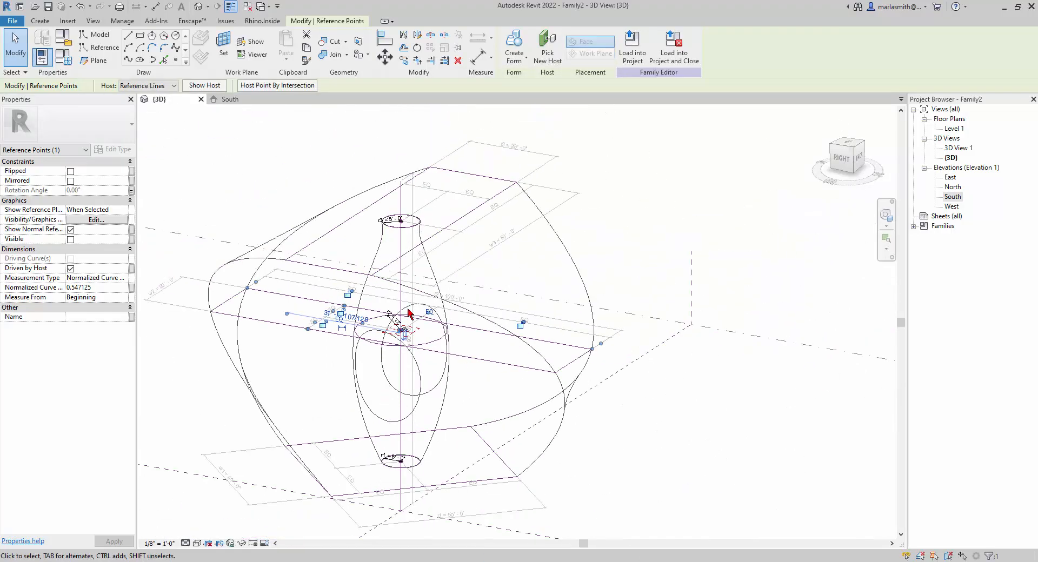
scroll(398, 213, "up", 5)
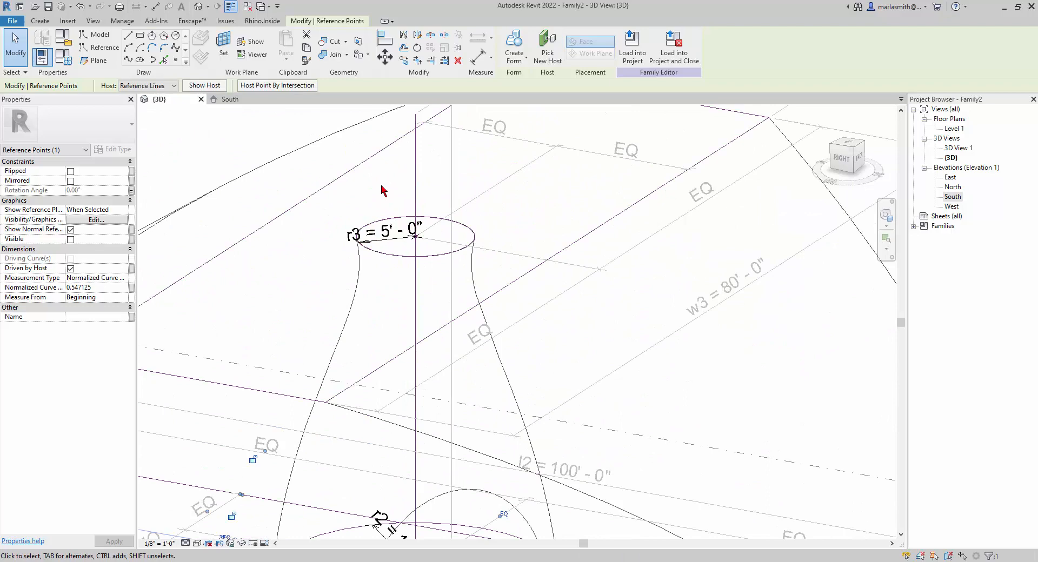
key("Escape")
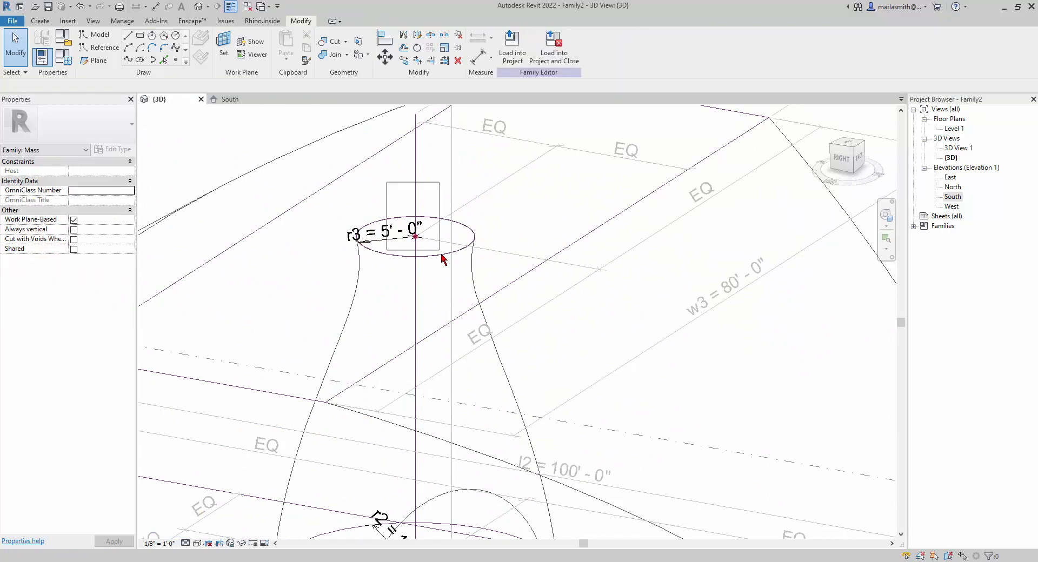
left_click(416, 236)
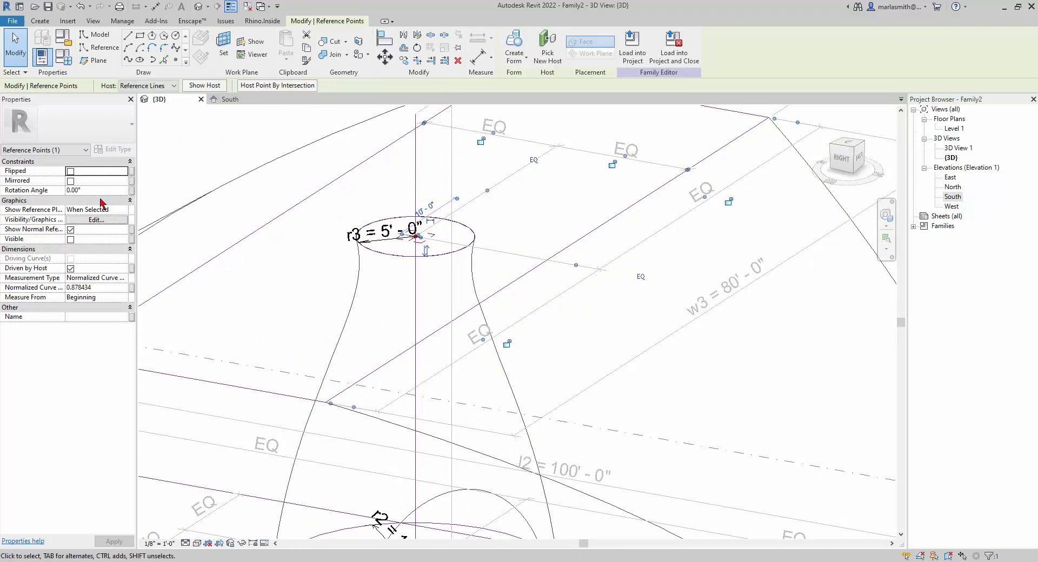
left_click(132, 191)
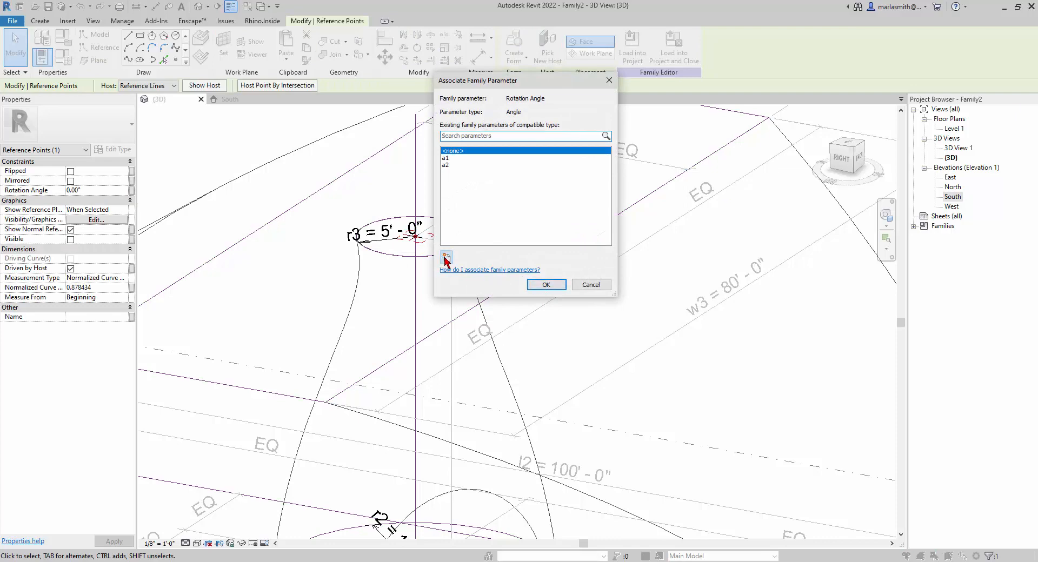
left_click(446, 256)
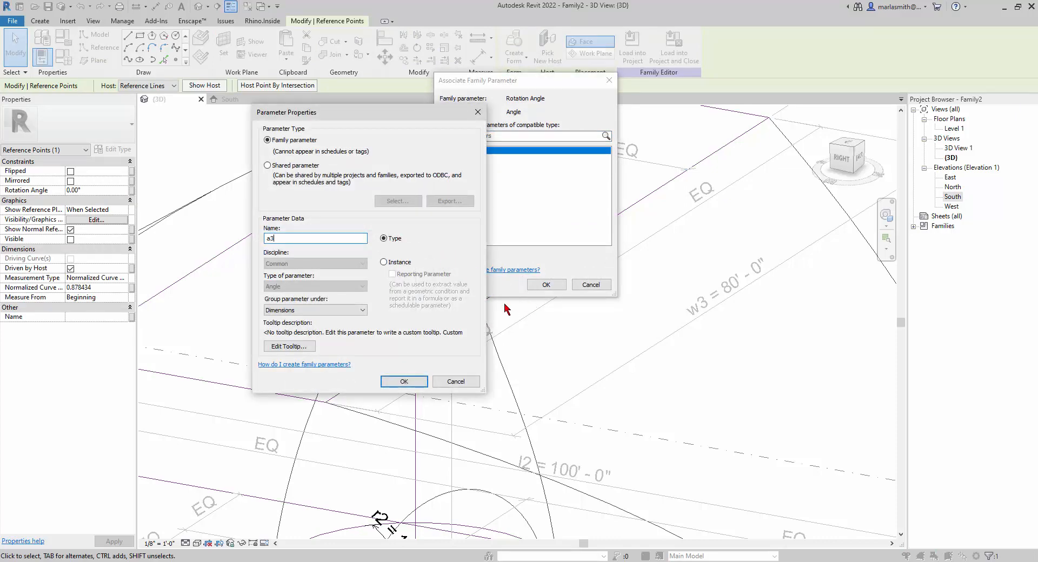
left_click(420, 383)
left_click(546, 285)
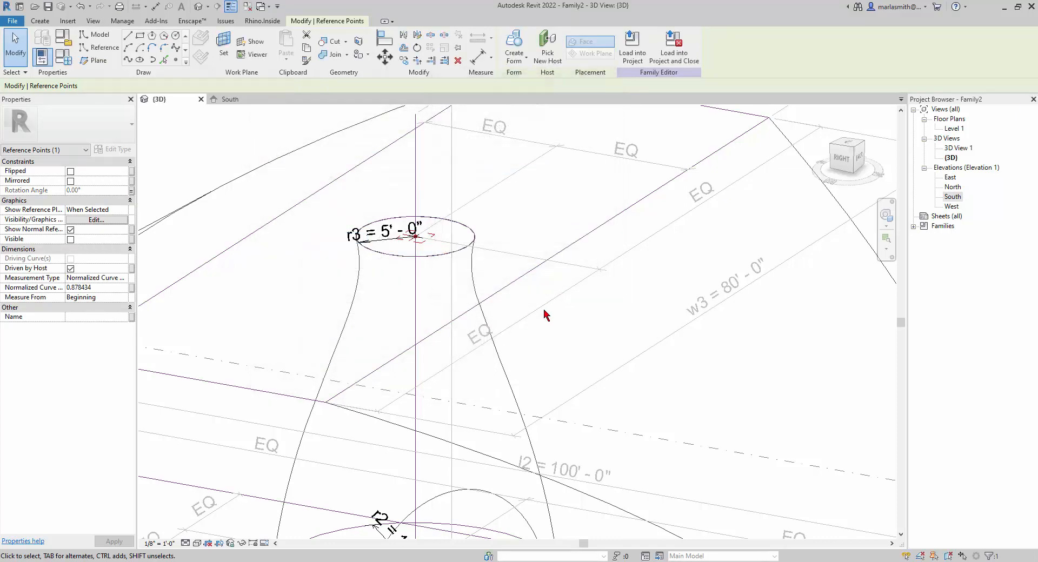
Display the whole model in Shaded style and clear the selection of the top reference point.
scroll(510, 255, "down", 3)
scroll(510, 256, "down", 3)
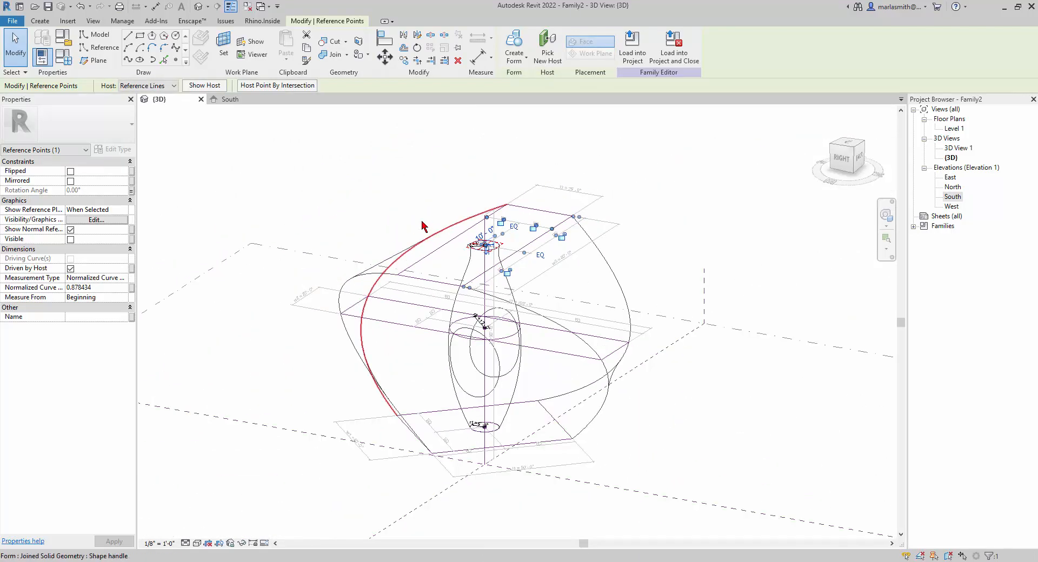
left_click(198, 544)
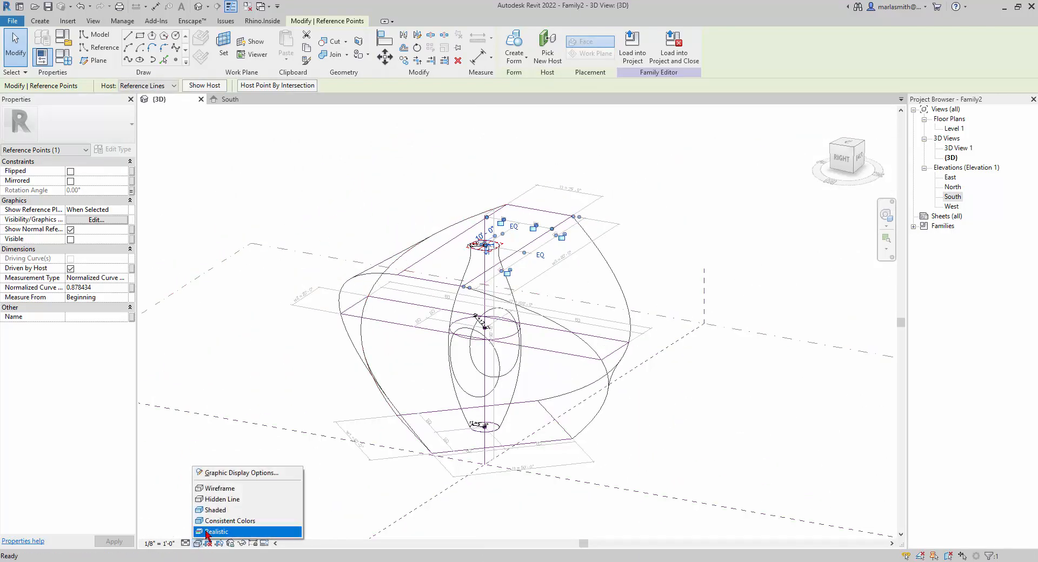
left_click(210, 512)
scroll(345, 281, "up", 2)
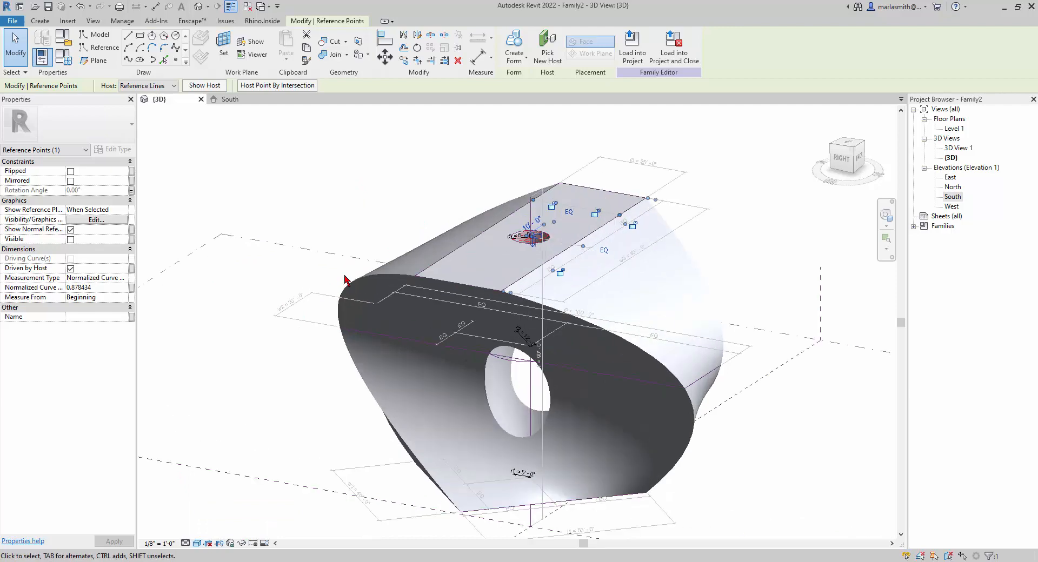
key("Escape")
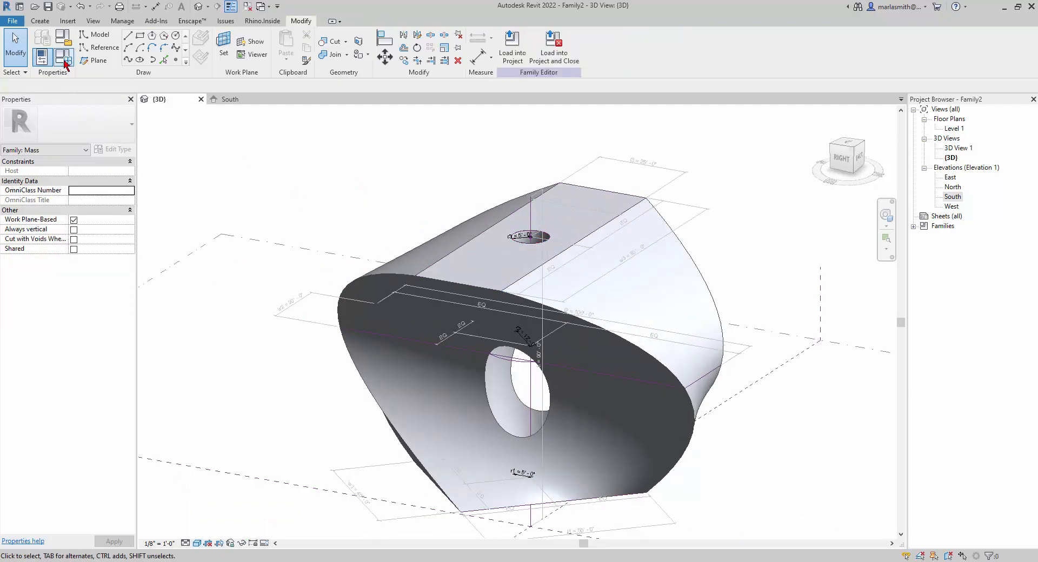
Set the family parameter a3 to 15° for the 90' type and apply it to the model.
left_click(40, 58)
left_click_drag(193, 91, 211, 138)
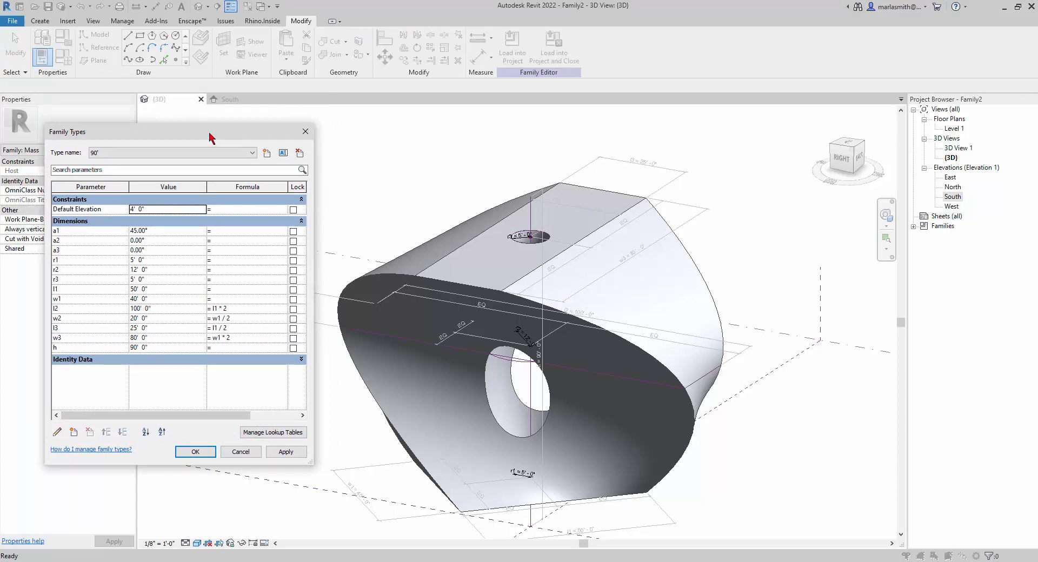
left_click(158, 251)
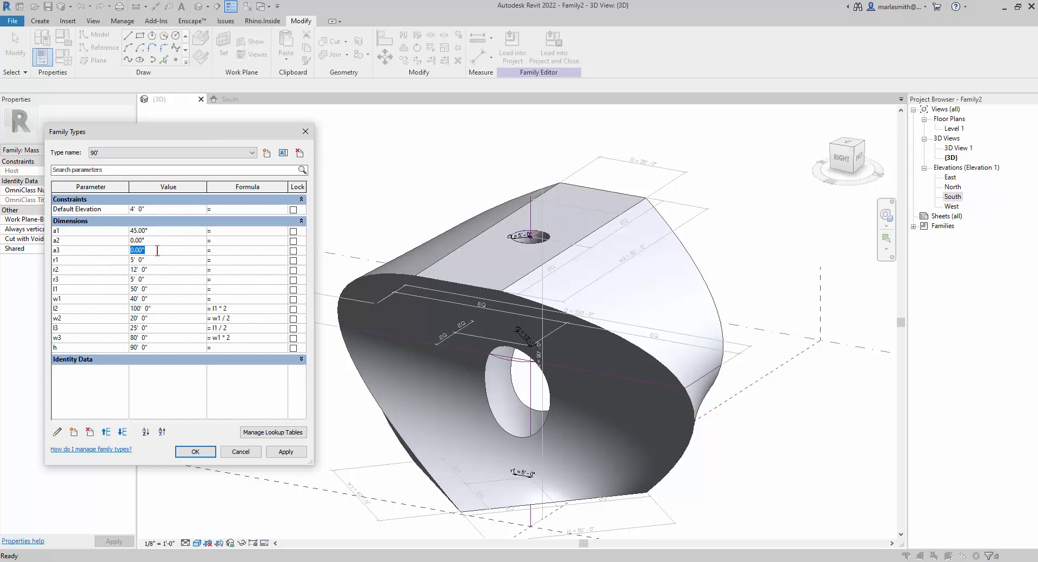
type("15")
left_click(297, 452)
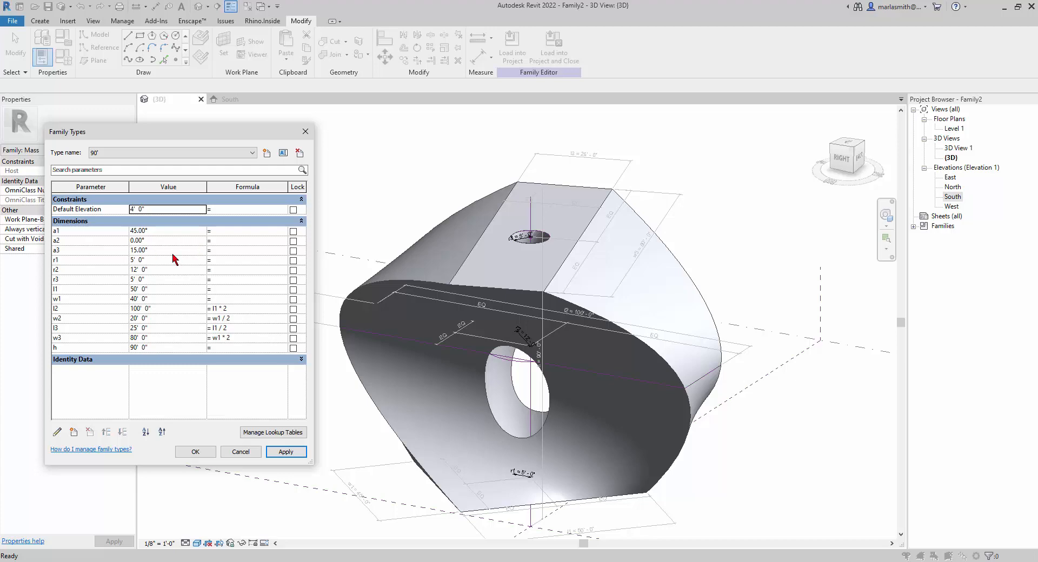
left_click(196, 453)
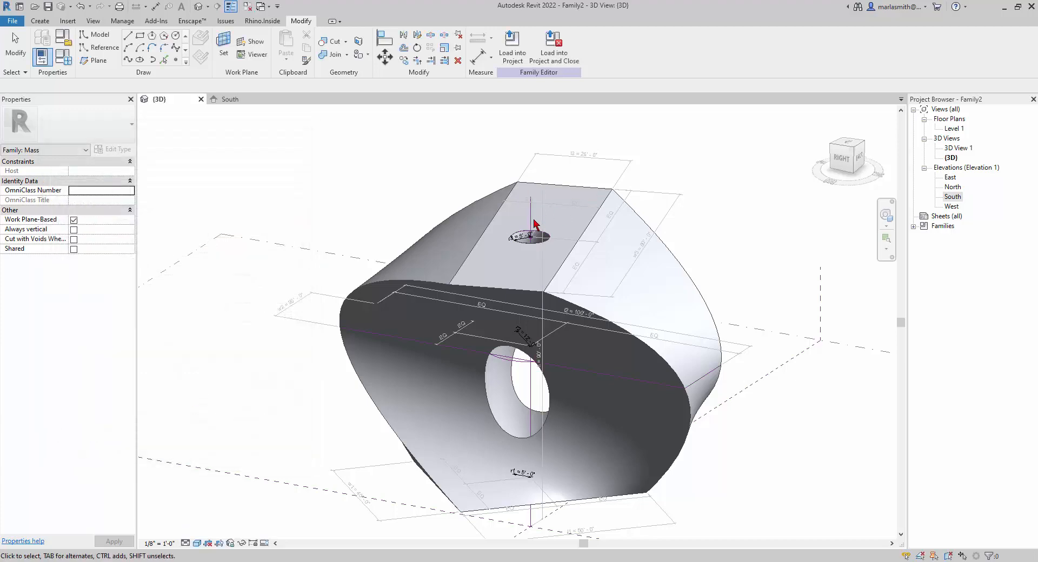
Set the top reference point's normalized curve parameter to 1 and clear the selection.
left_click_drag(456, 162, 540, 243)
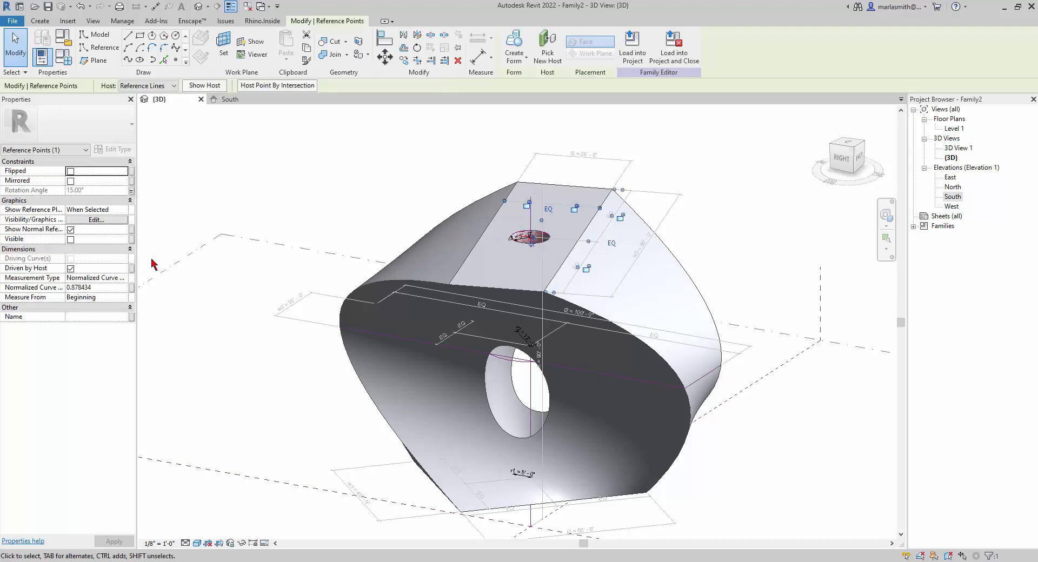
left_click(100, 288)
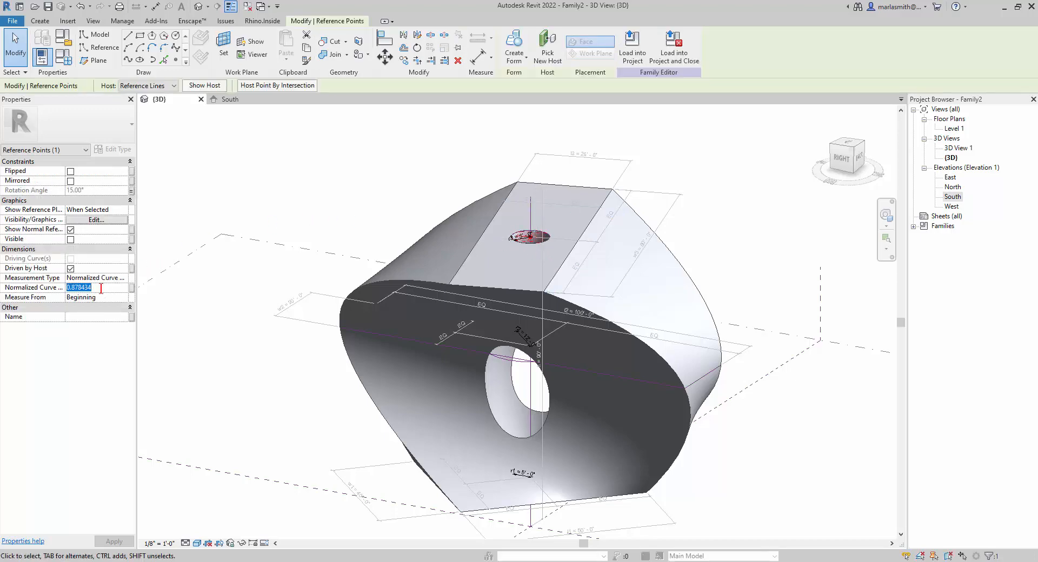
type("1")
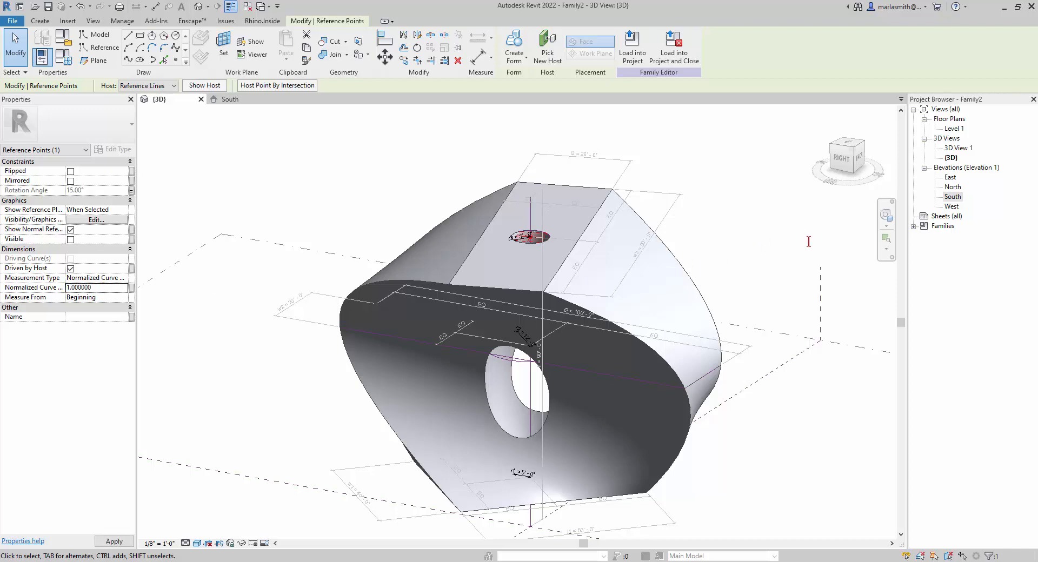
left_click(743, 251)
Try to create a form from the bottom face of the mass.
middle_click_drag(744, 250, 691, 347, "shift")
scroll(556, 447, "down", 2)
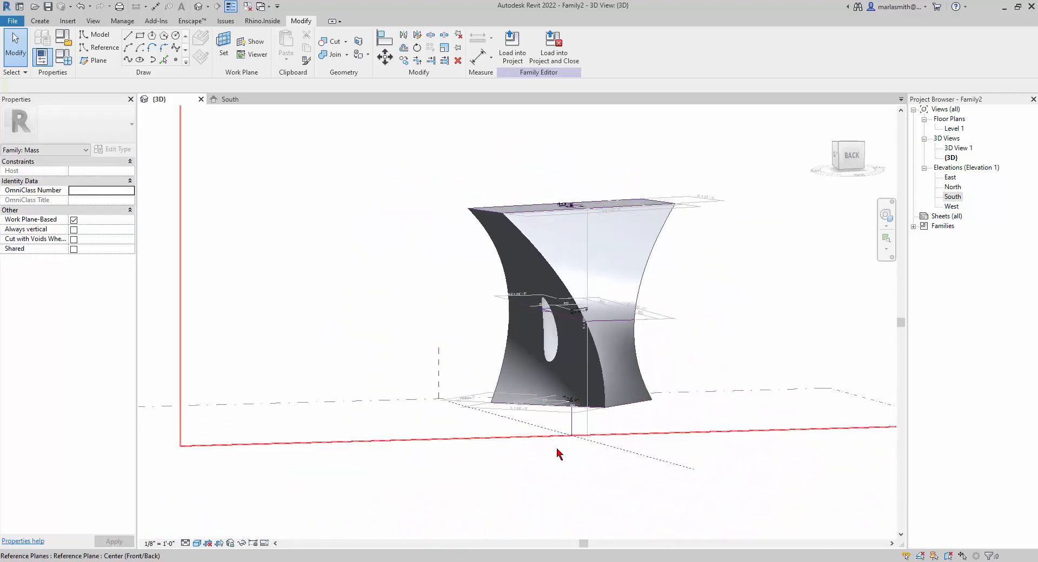
scroll(562, 464, "up", 3)
middle_click_drag(562, 464, 557, 403, "shift")
key("Tab")
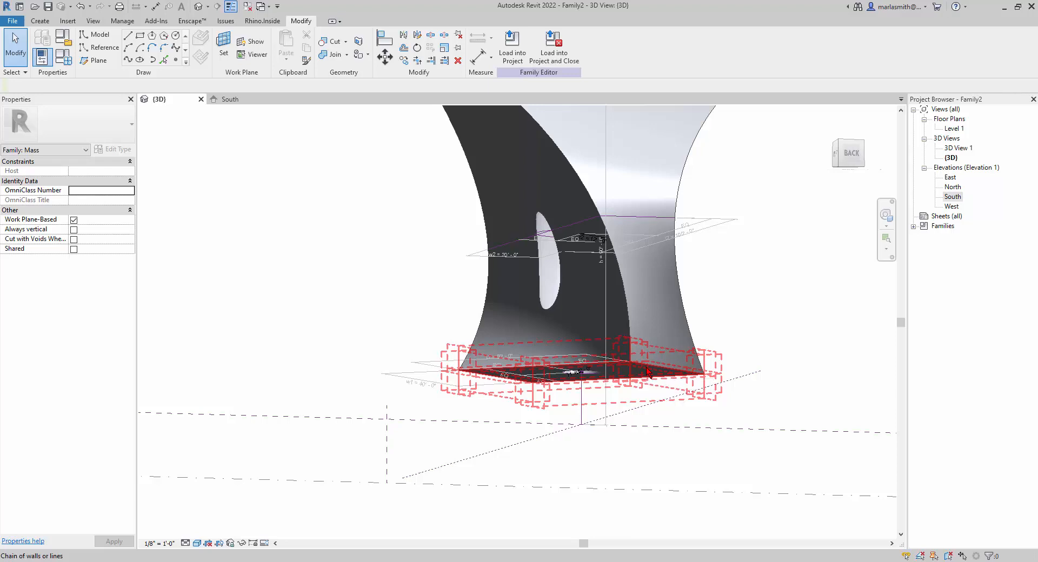
key("Tab")
key("Tab")
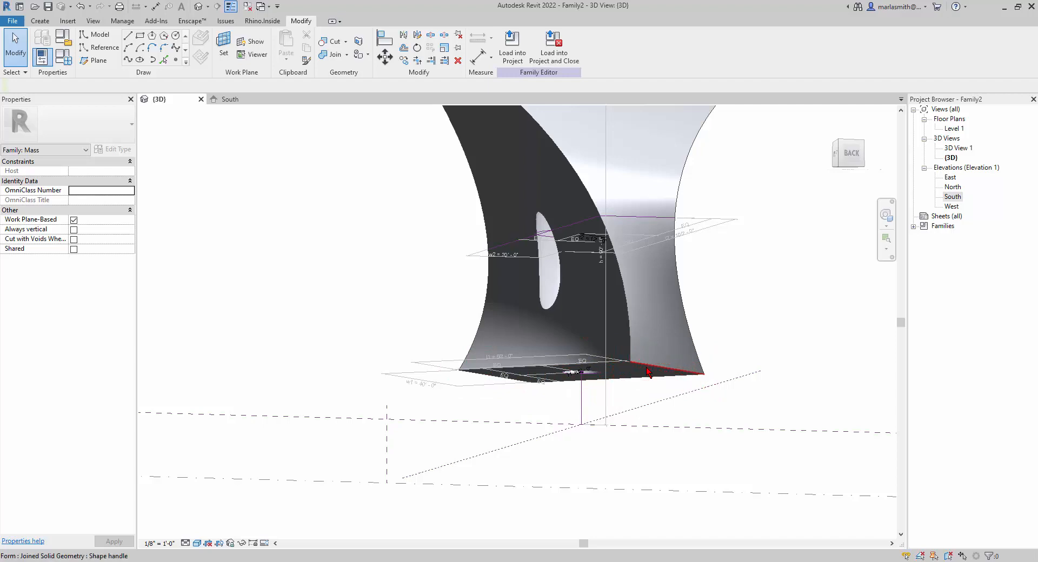
key("Tab")
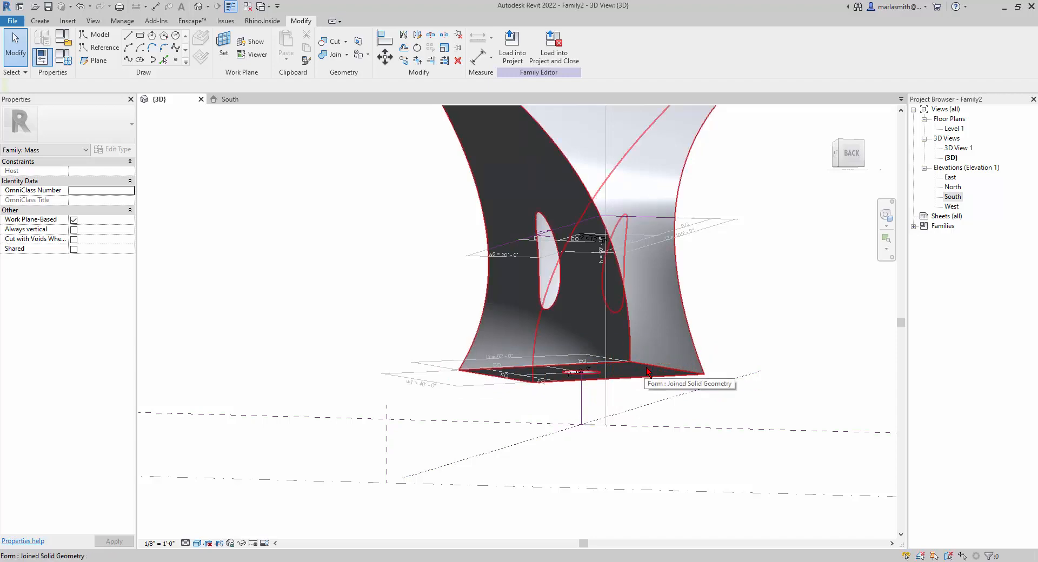
key("Tab")
key("Tab")
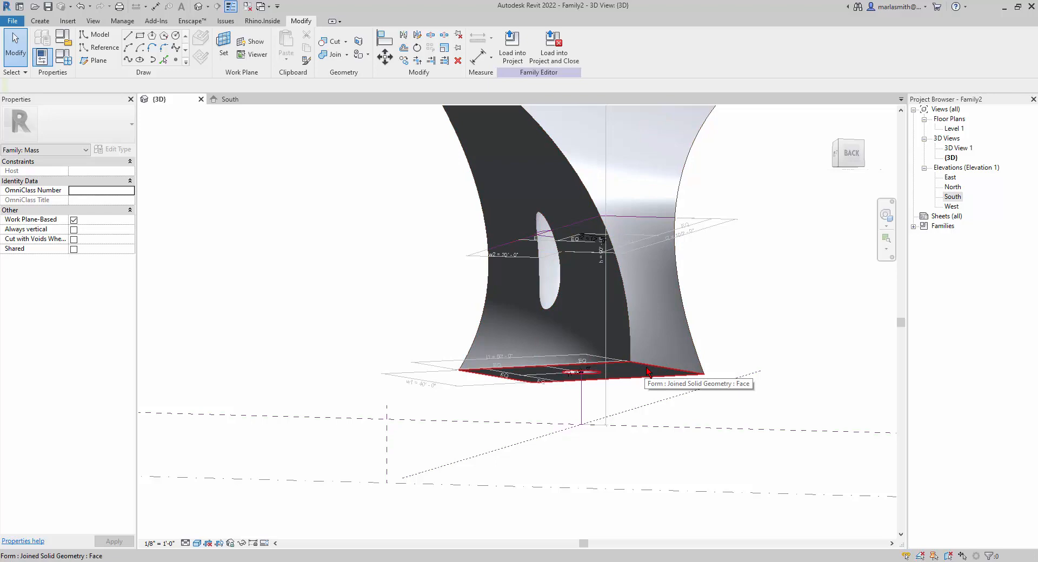
left_click(648, 372)
mouse_move(621, 419)
middle_mouse_down("shift")
mouse_move(600, 480)
mouse_move(656, 355)
mouse_move(591, 477)
middle_mouse_up("shift")
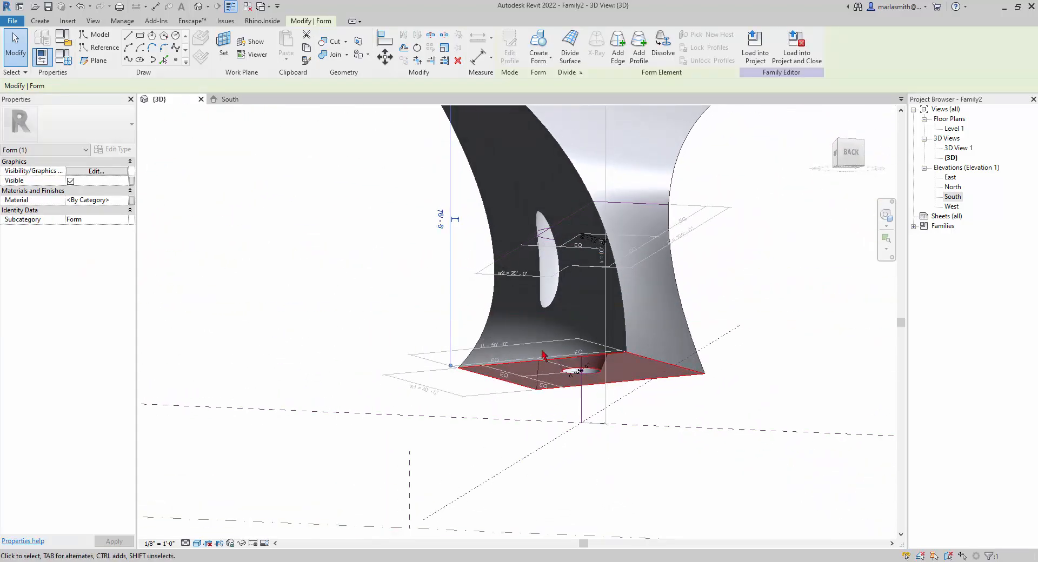
left_click(542, 45)
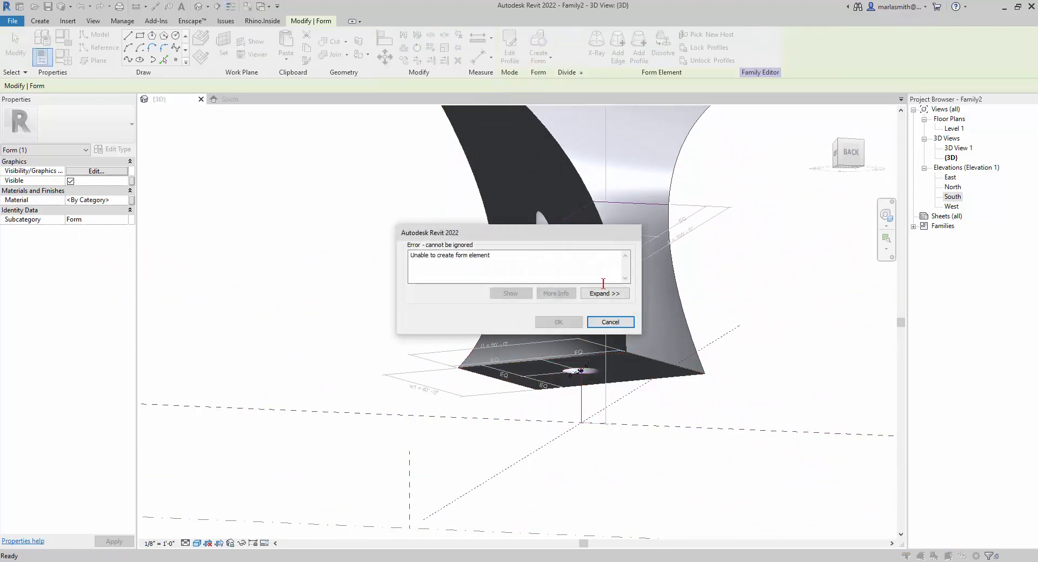
left_click(618, 322)
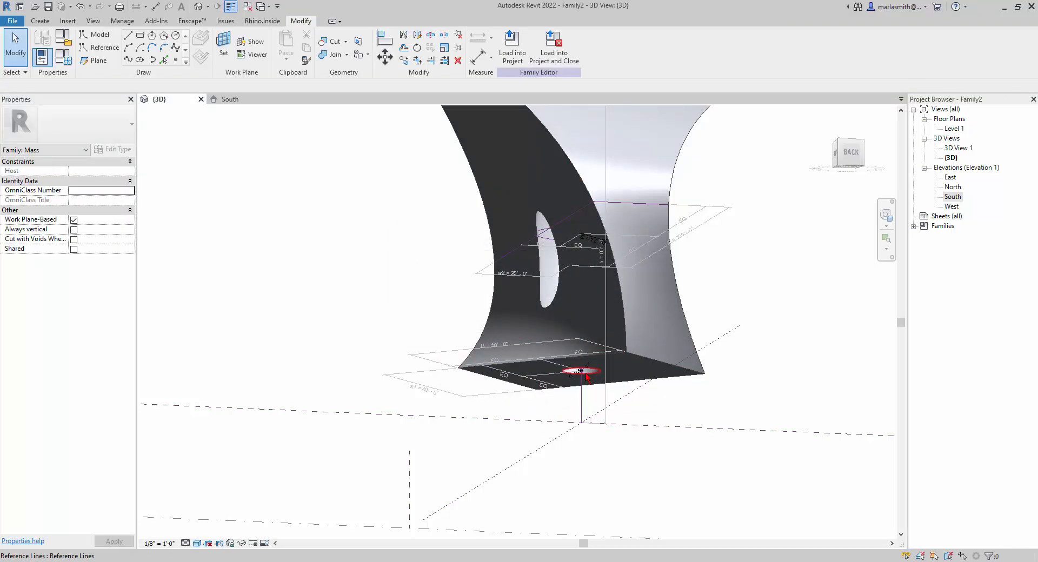
Select the whole model, filter the selection to Mass (Void) only, and delete the void form.
middle_click_drag(476, 411, 519, 332, "shift")
scroll(567, 327, "down", 3)
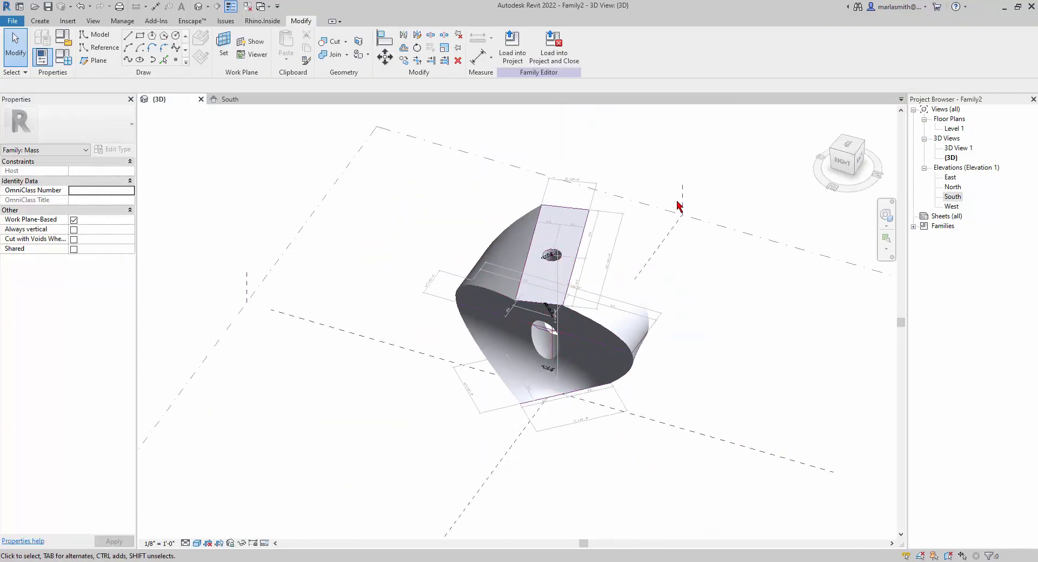
left_click_drag(619, 126, 510, 311)
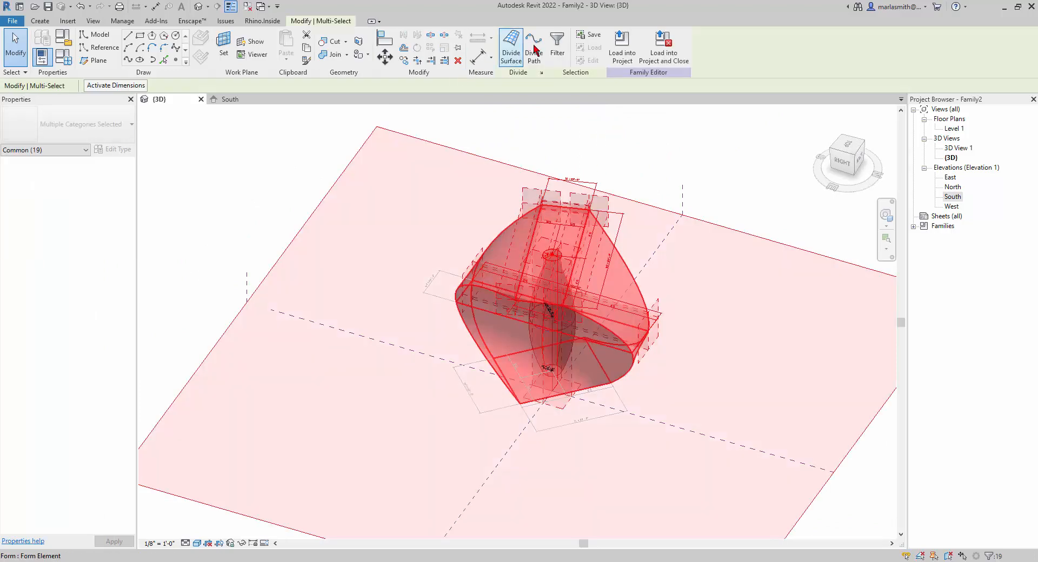
left_click(558, 49)
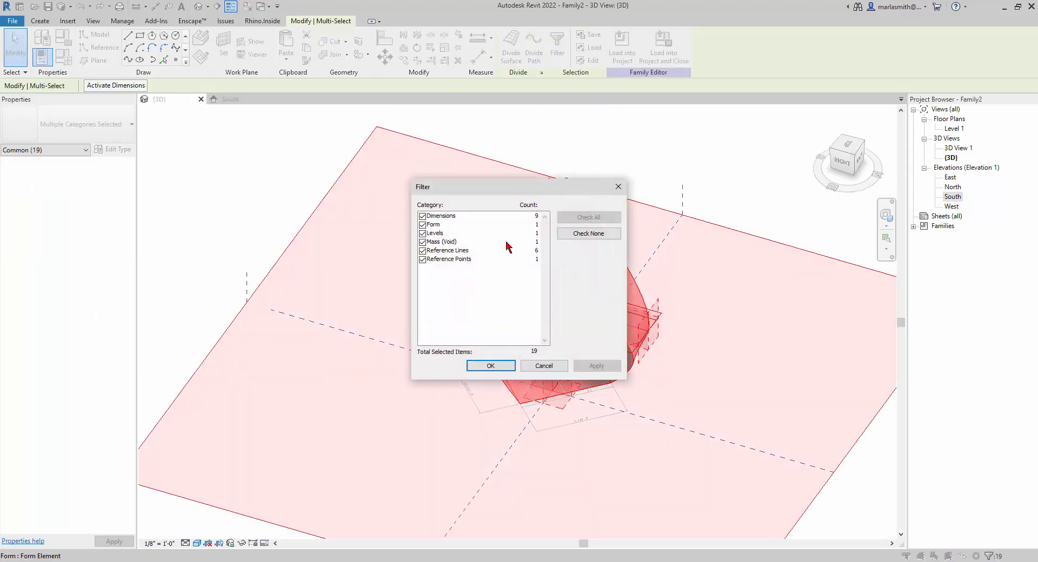
left_click(589, 233)
left_click(423, 242)
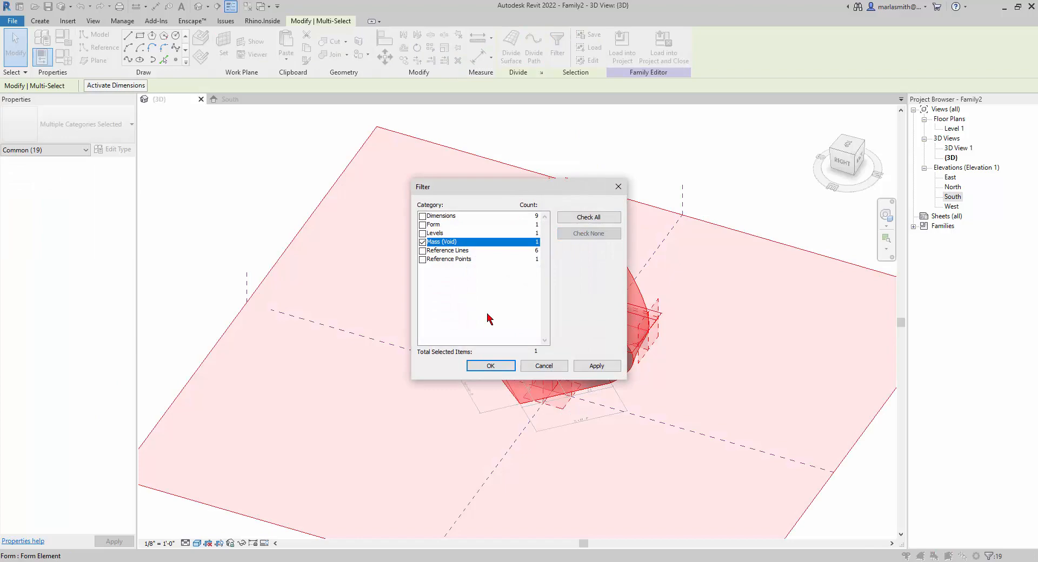
left_click(496, 367)
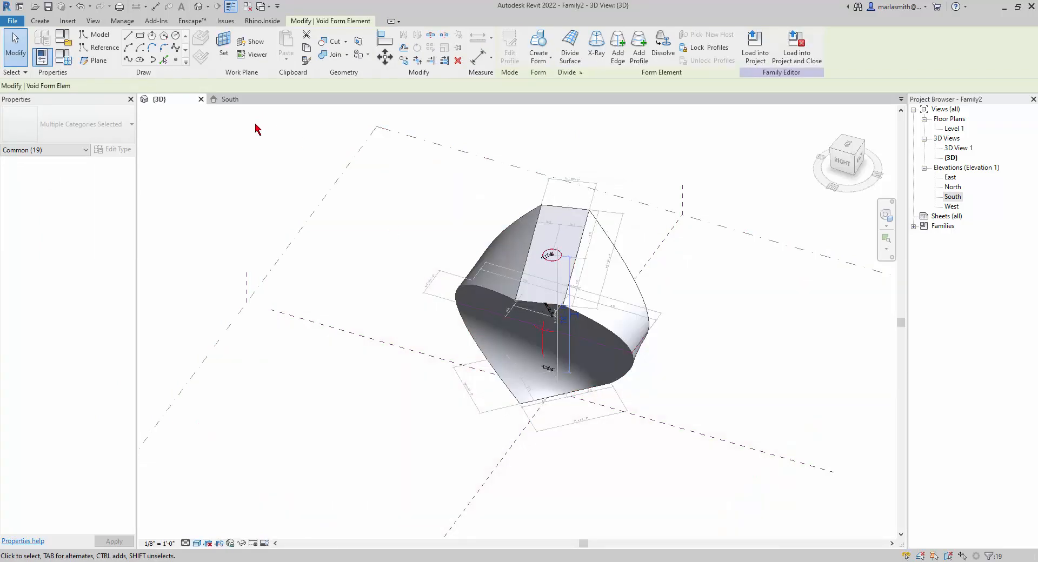
left_click(265, 190)
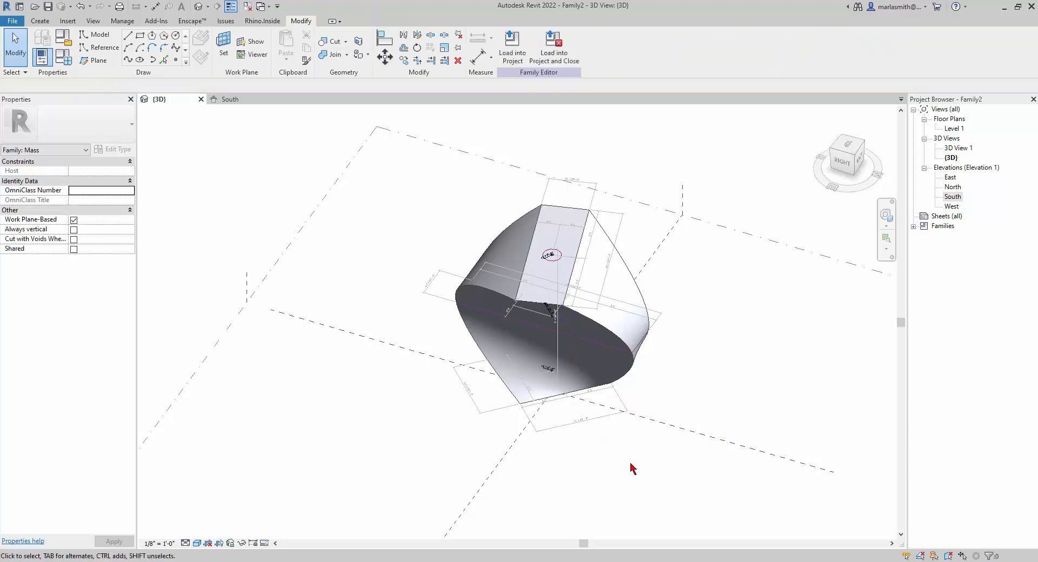
Create a solid form extending 30' down from the bottom face of the mass and clear the selection.
middle_click_drag(622, 452, 565, 378, "shift")
scroll(565, 379, "up", 2)
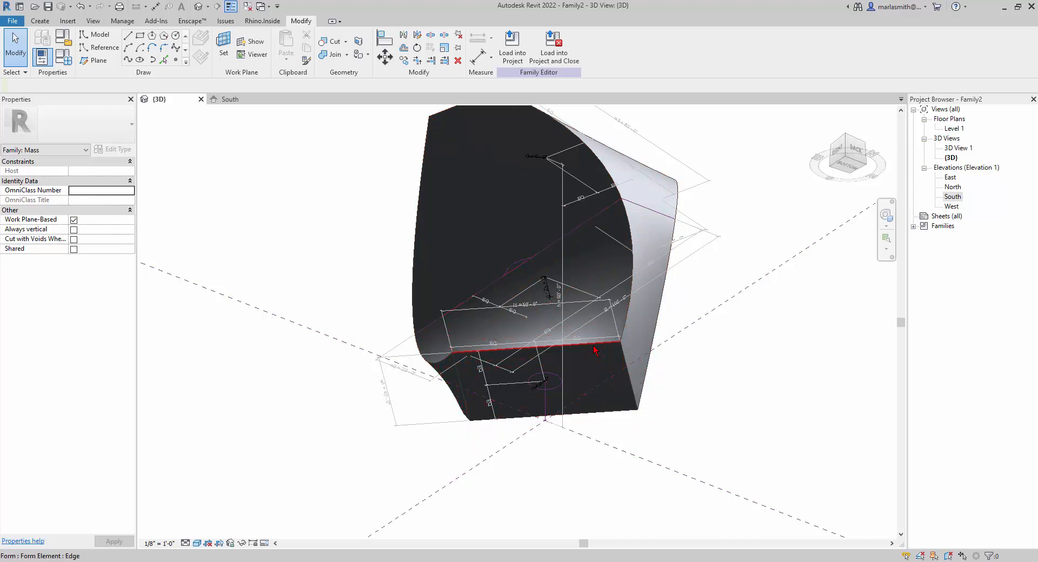
left_click(594, 358)
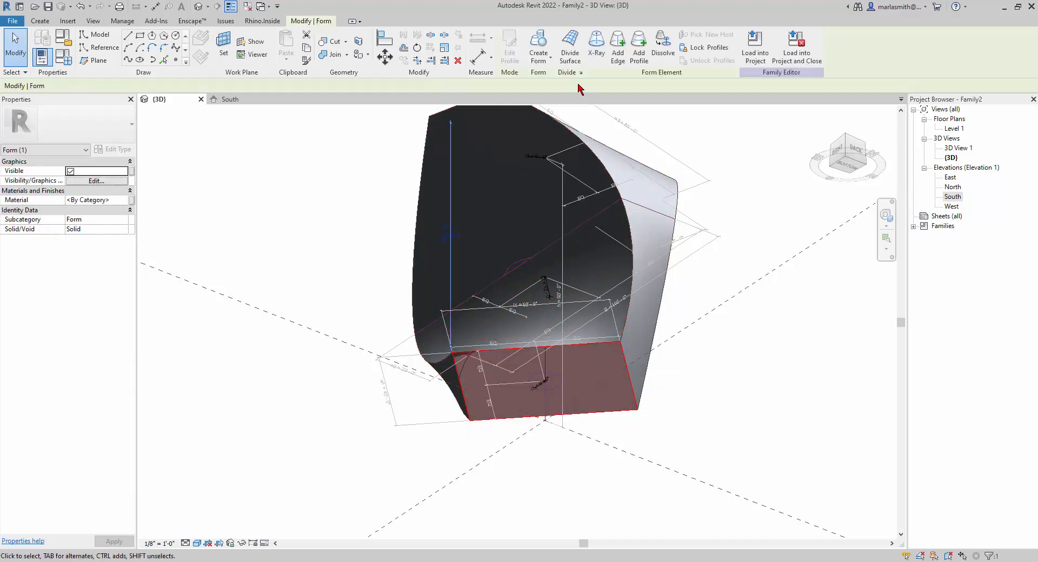
left_click(538, 51)
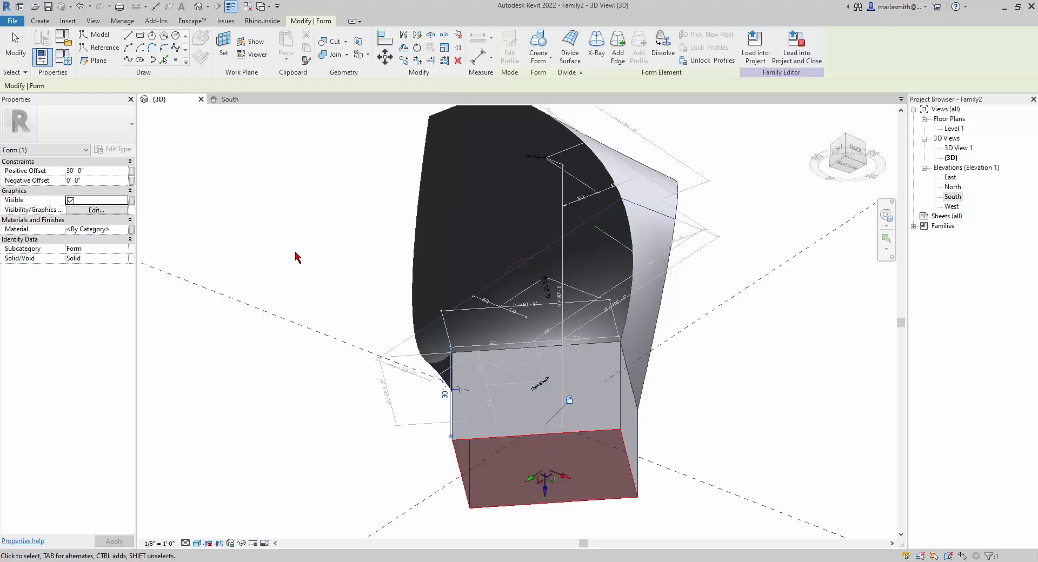
middle_click_drag(298, 257, 498, 422, "shift")
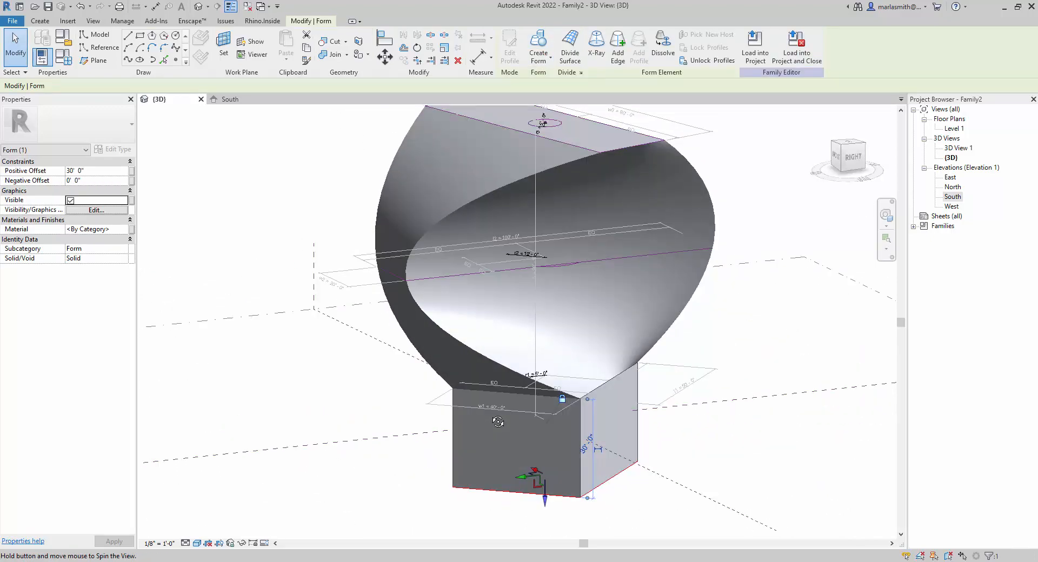
scroll(511, 367, "down", 3)
middle_click_drag(476, 483, 457, 419, "shift")
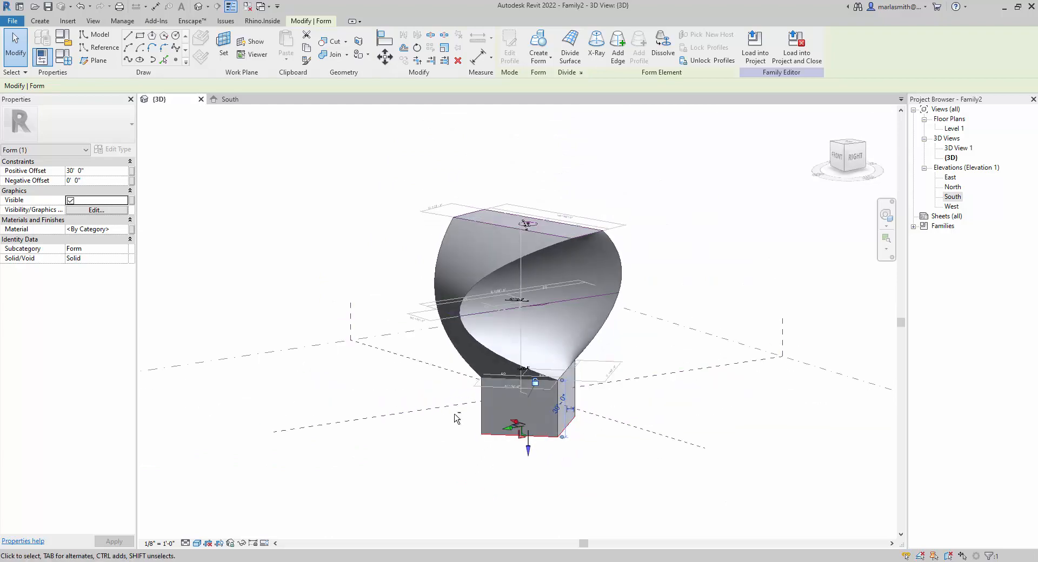
left_click(468, 474)
Align the bottom face of the base block to Level 1 and lock the alignment.
middle_click_drag(480, 475, 475, 359, "shift")
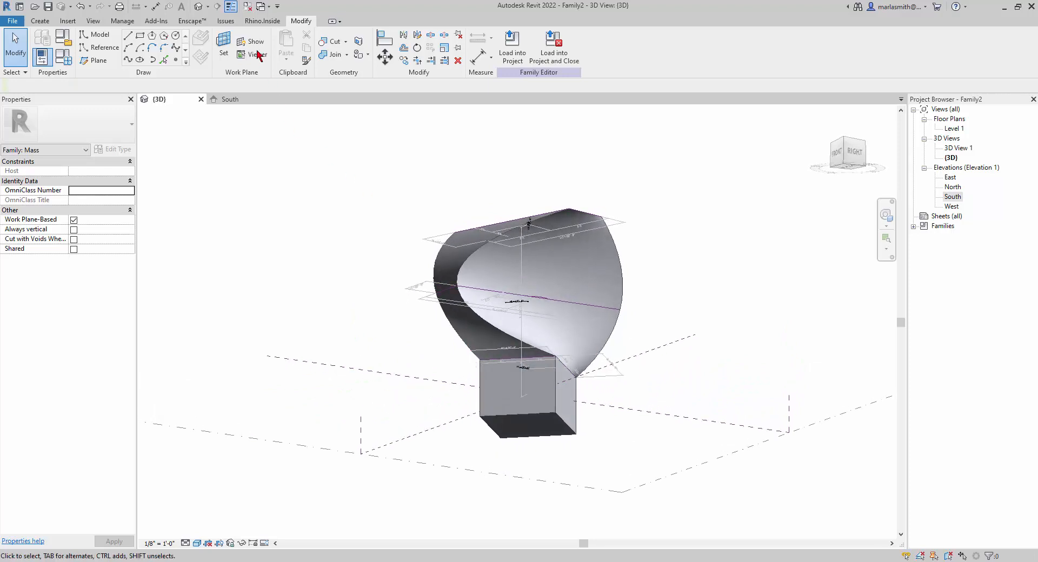
left_click(388, 41)
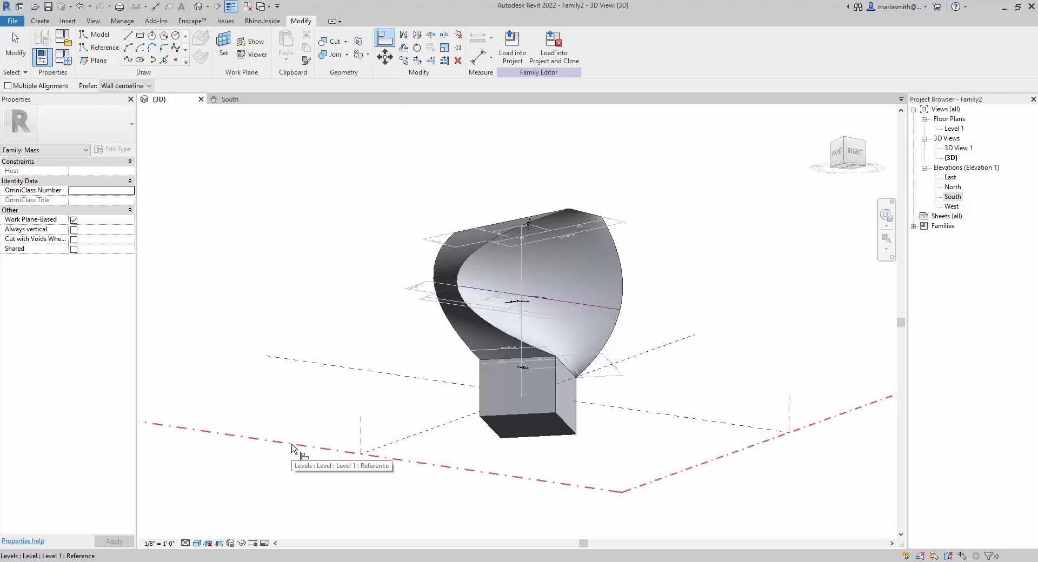
left_click(525, 437)
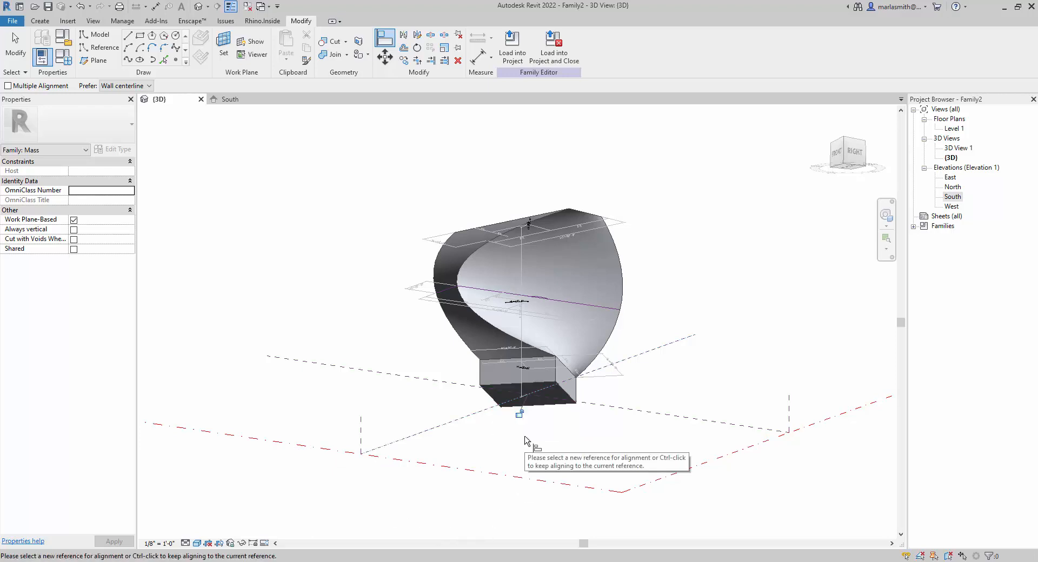
left_click(521, 419)
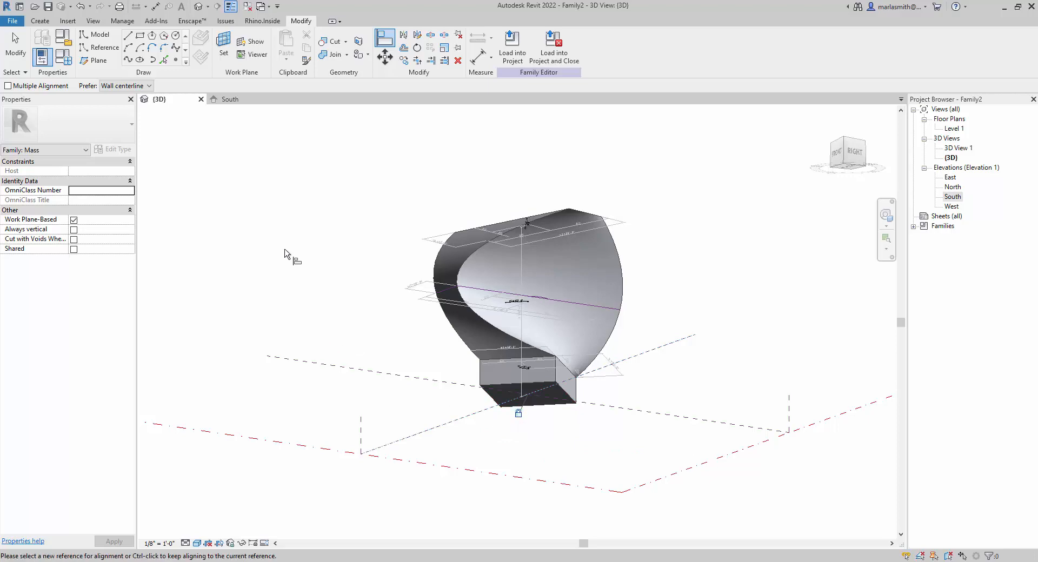
middle_click_drag(285, 251, 459, 489, "shift")
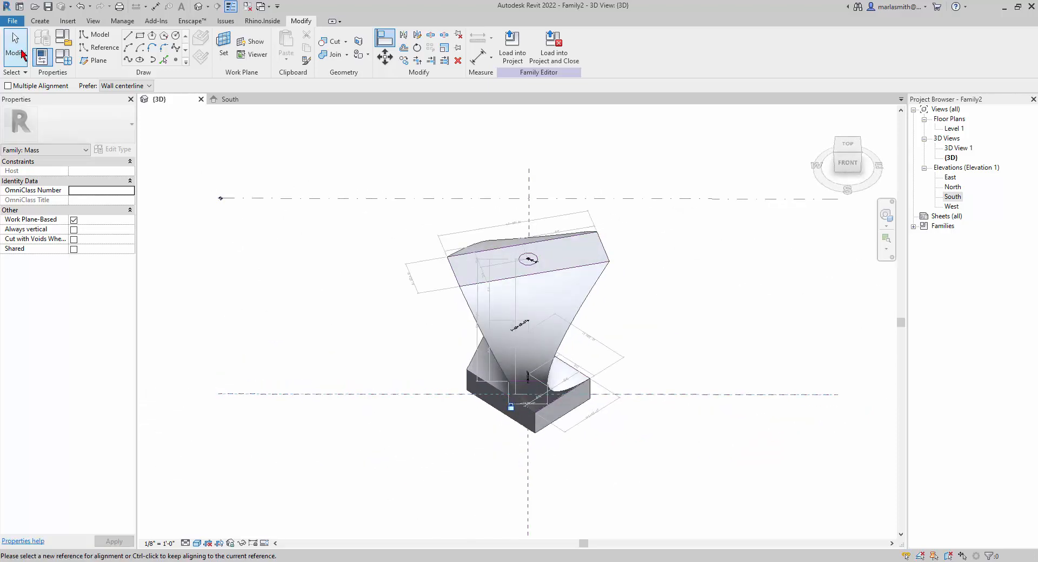
left_click(16, 50)
Display the model in Wireframe style and create a void form through the bottom, middle and top reference circles.
middle_click_drag(743, 367, 551, 359, "shift")
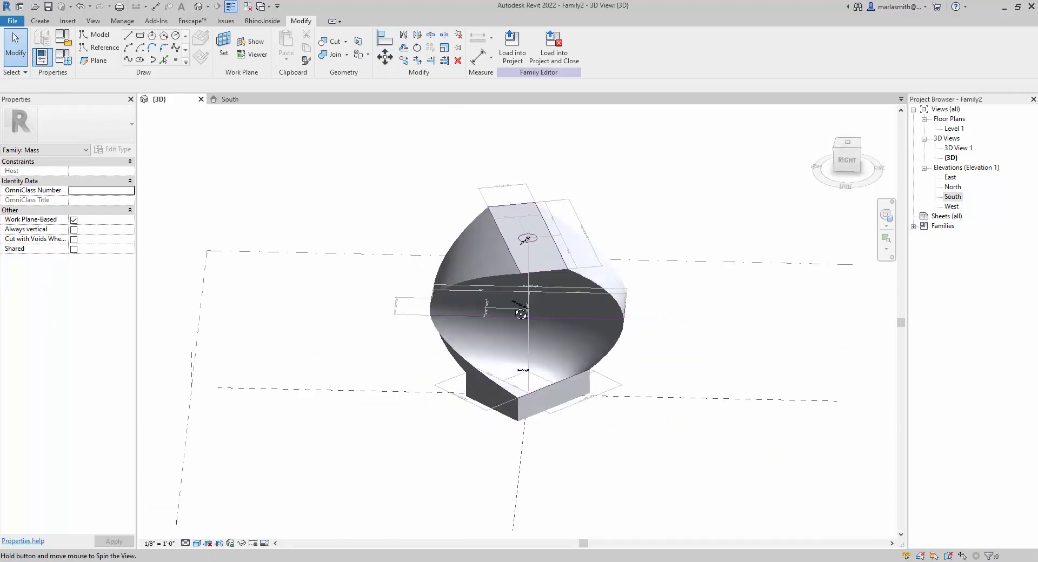
left_click(197, 543)
left_click(219, 488)
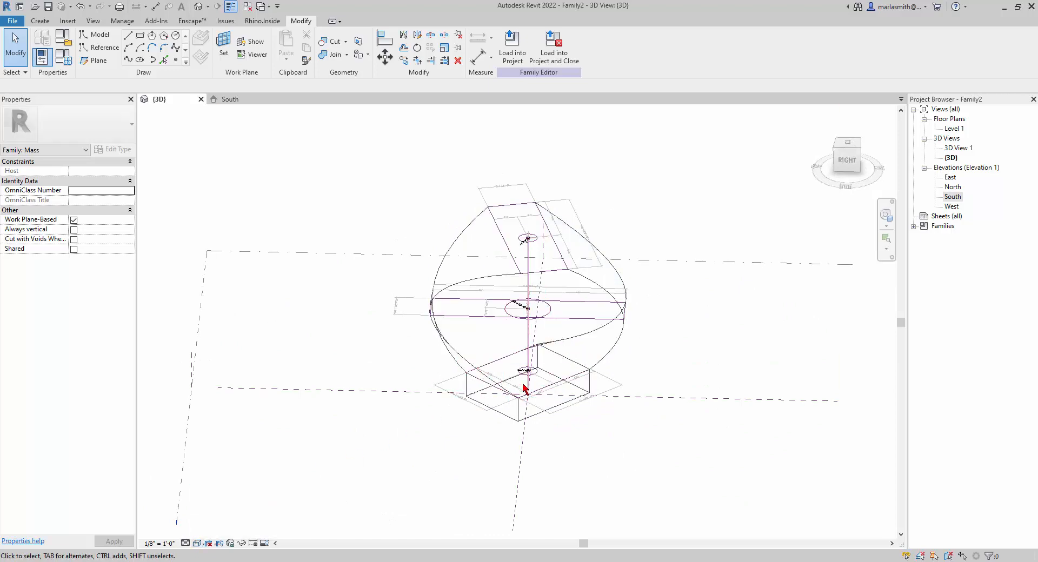
scroll(524, 388, "up", 2)
left_click(541, 369)
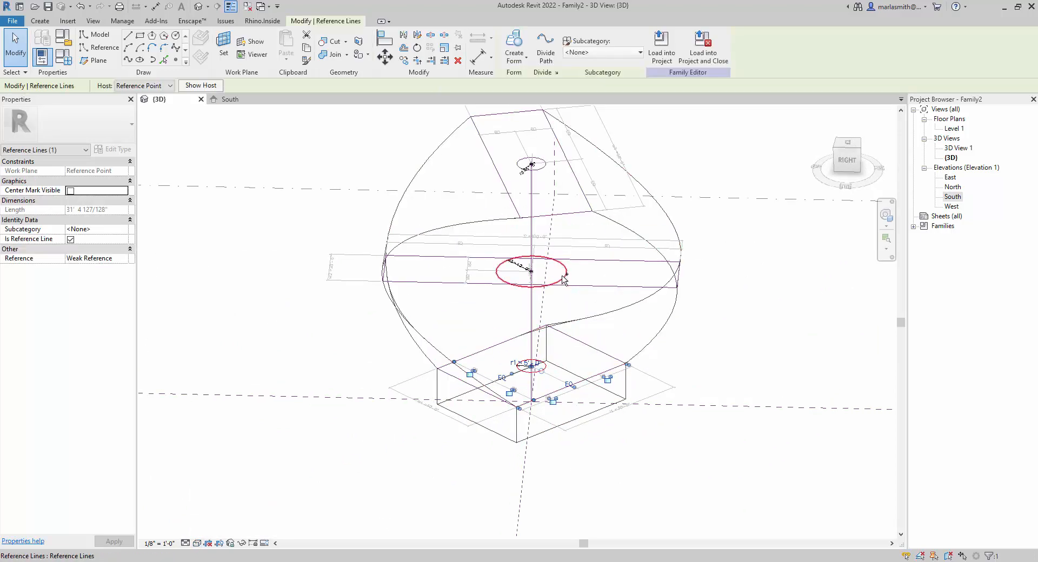
left_click(565, 274, "ctrl")
left_click(544, 162, "ctrl")
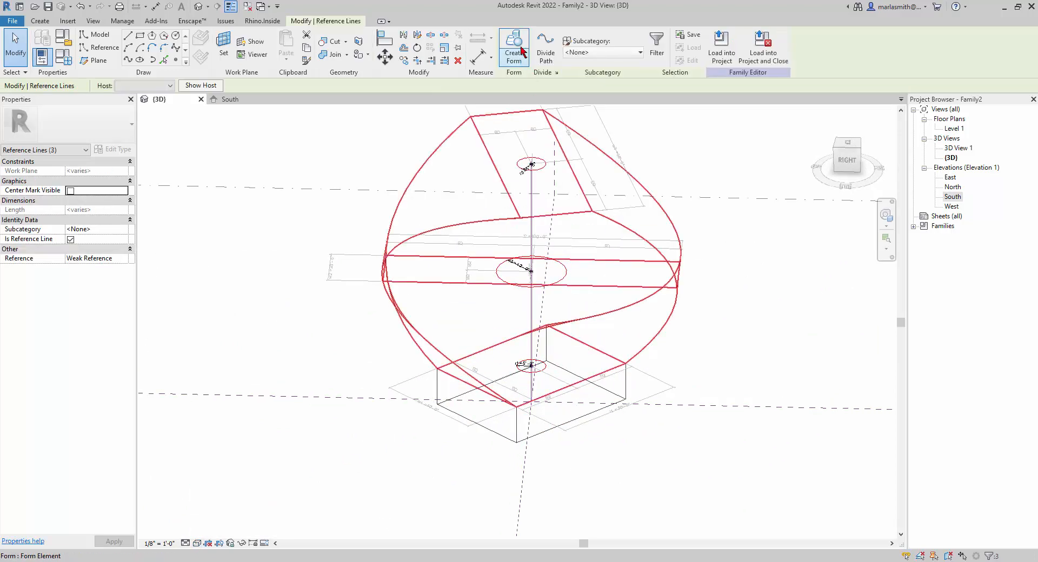
left_click(527, 64)
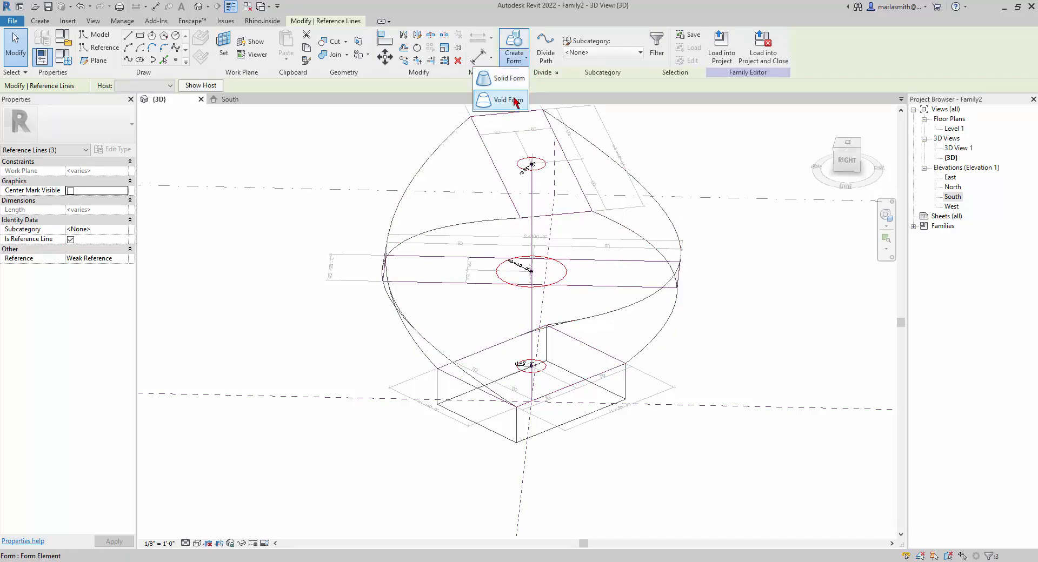
left_click(257, 481)
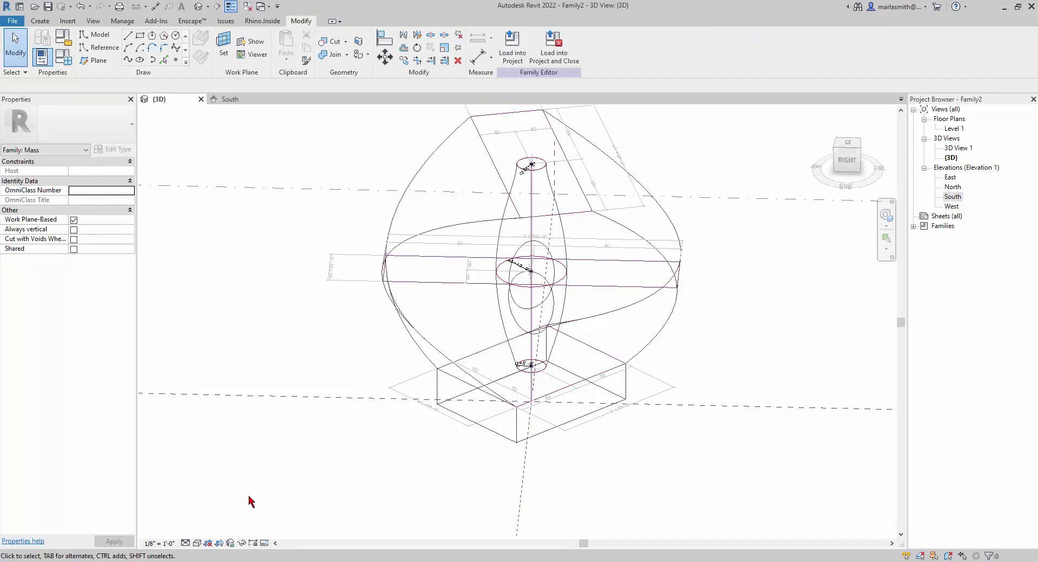
Display the model in Shaded style again and inspect the void cut through the twisted mass.
left_click(197, 544)
left_click(221, 512)
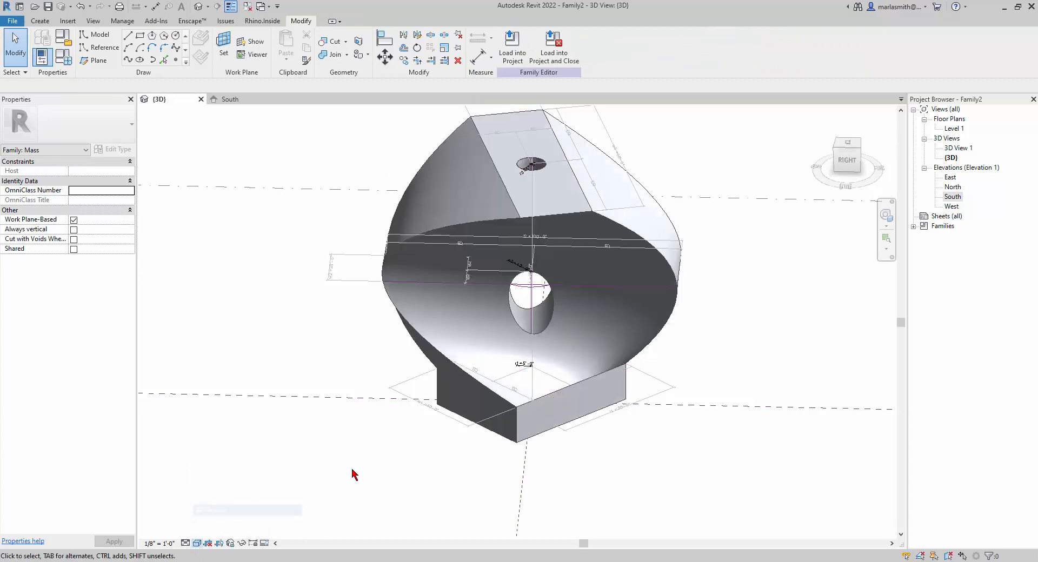
mouse_move(382, 468)
middle_mouse_down("shift")
mouse_move(139, 421)
mouse_move(261, 233)
mouse_move(356, 264)
mouse_move(339, 420)
middle_mouse_up("shift")
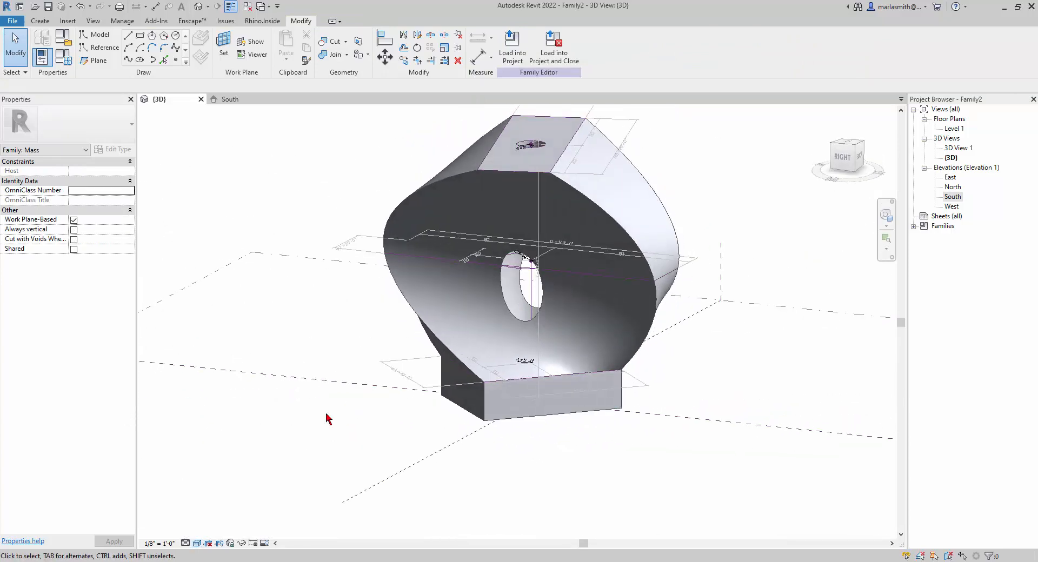